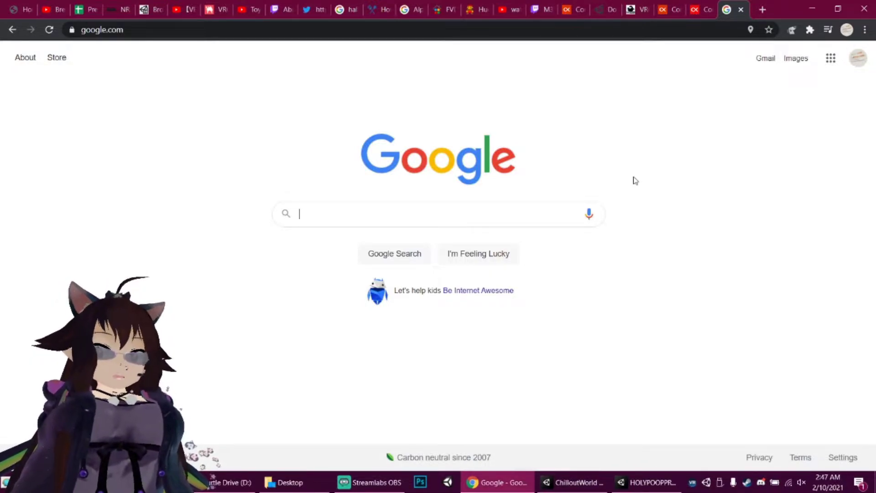
Search Google for 'UnityHub' and open the 'Download Unity Hub' result
left_click(349, 214)
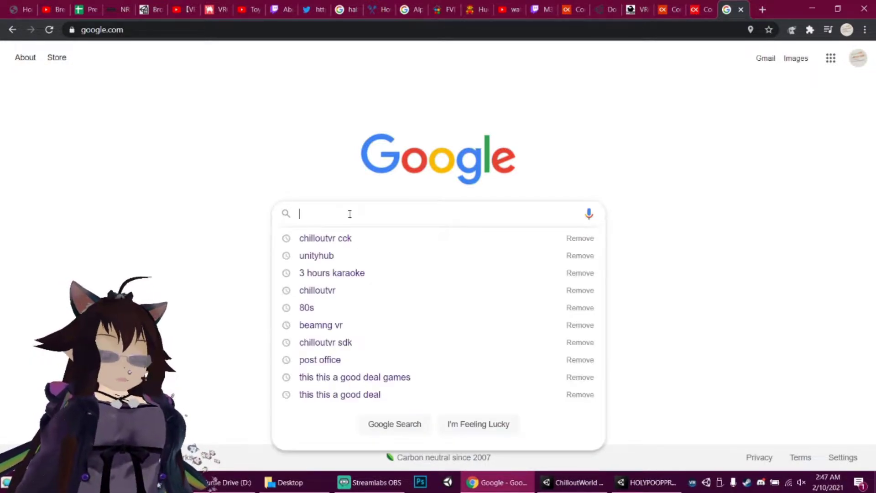
type("UnityHub")
key("Return")
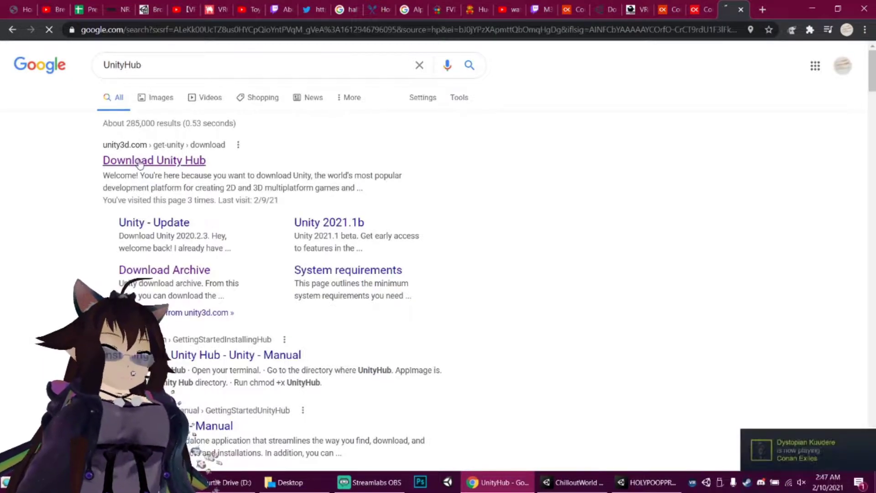
left_click(156, 161)
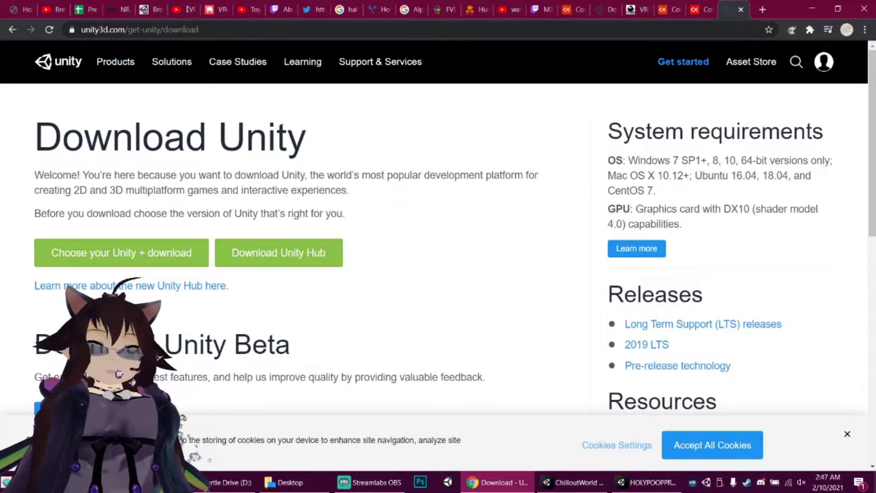
Go to google.com and search for 'chilloutvr CCK'
left_click(721, 31)
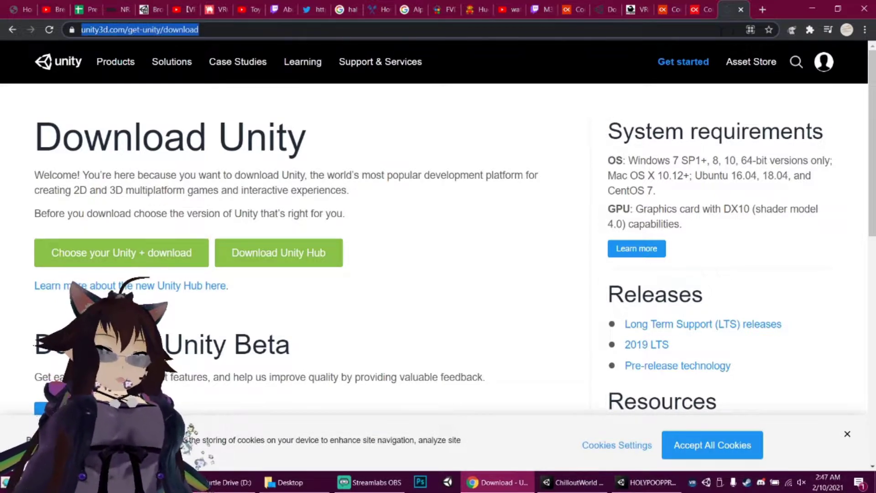
type("google.com")
key("Return")
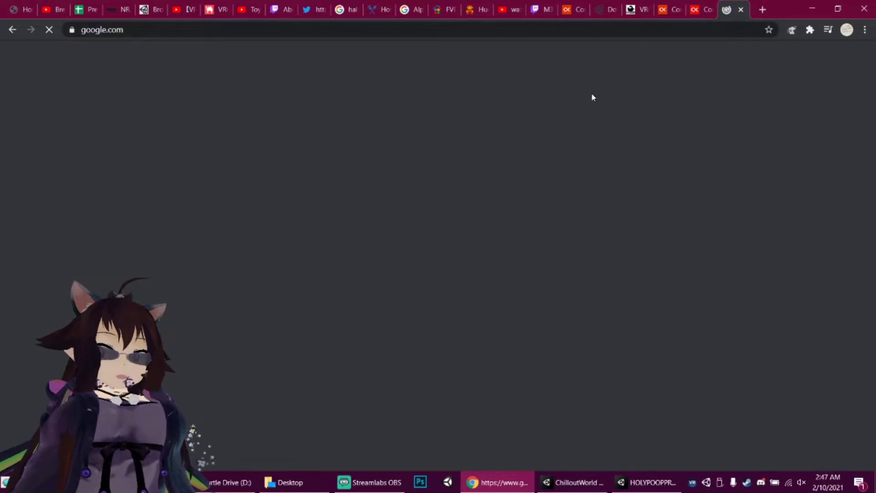
type("chill")
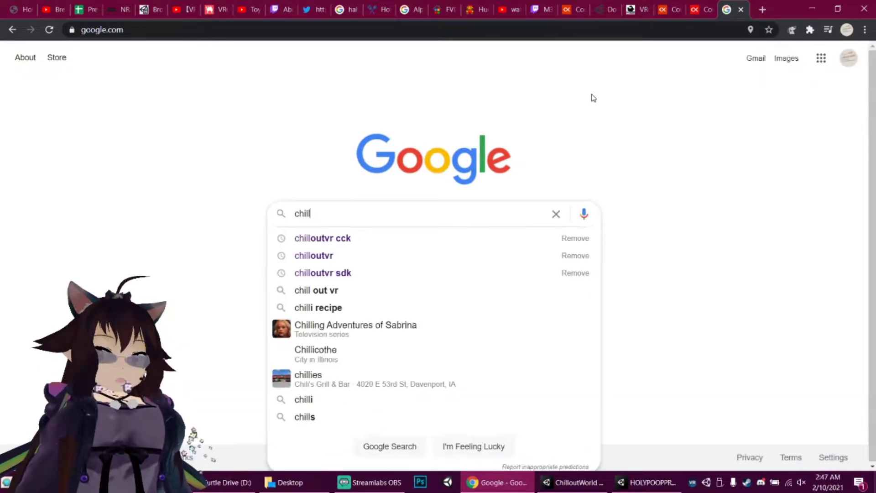
type("outvr")
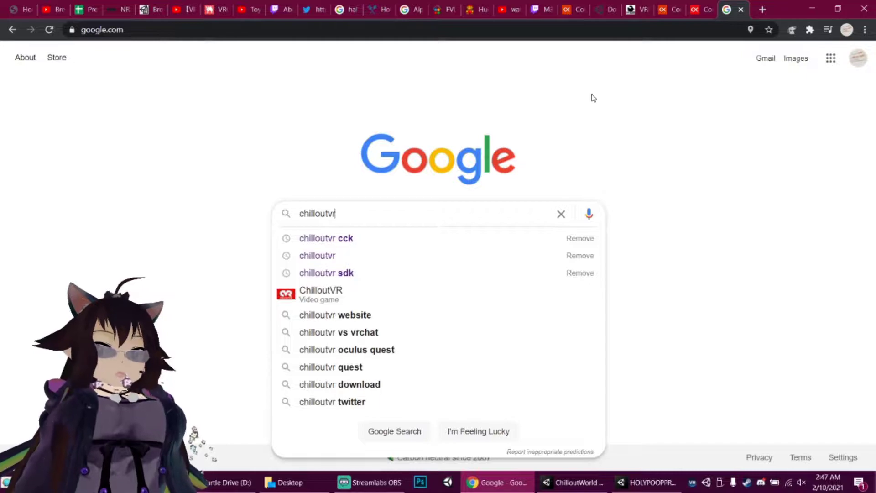
type(" CCK")
key("Return")
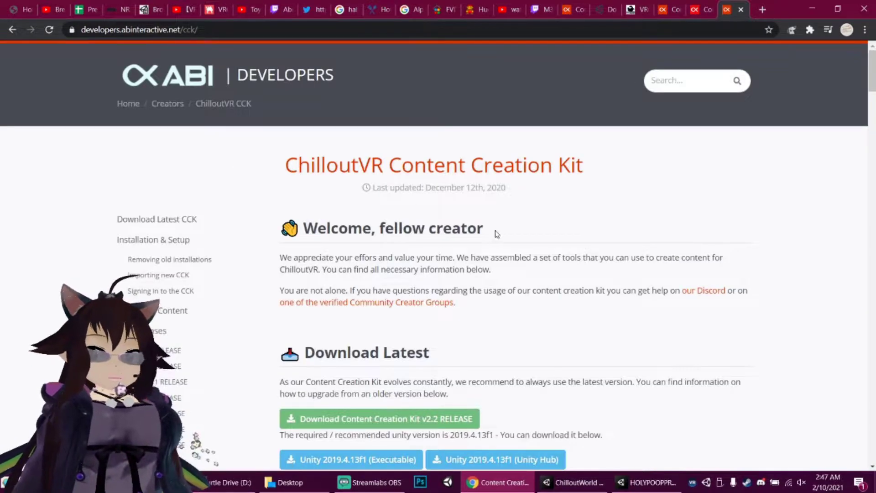
scroll(496, 234, "down", 2)
scroll(479, 261, "down", 1)
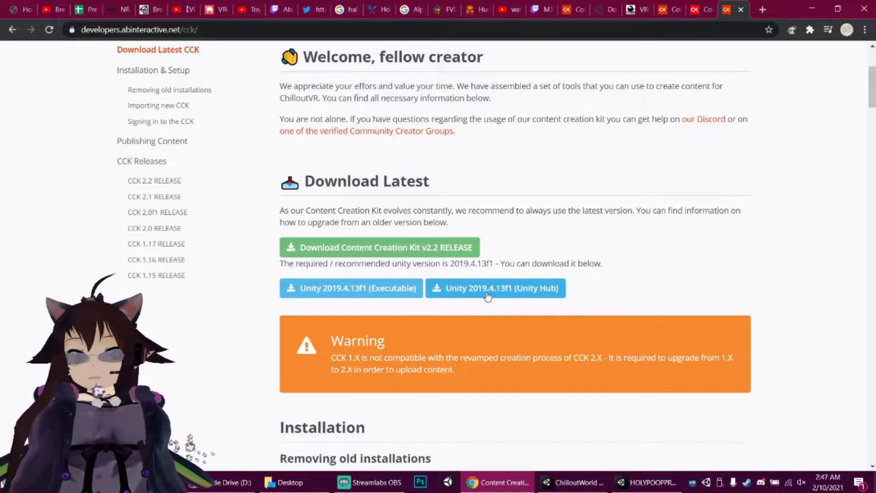
On the ABI CCK developer page, decline the Unity Hub launch prompt
left_click(538, 296)
left_click(576, 133)
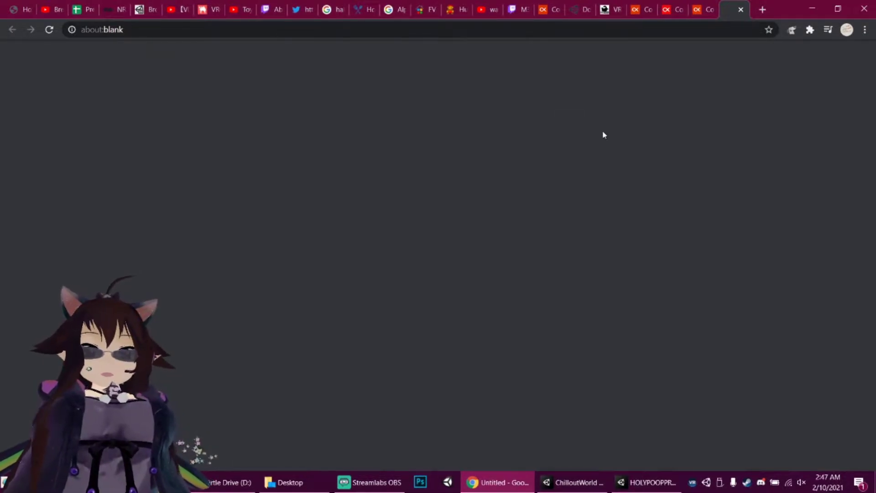
left_click(698, 10)
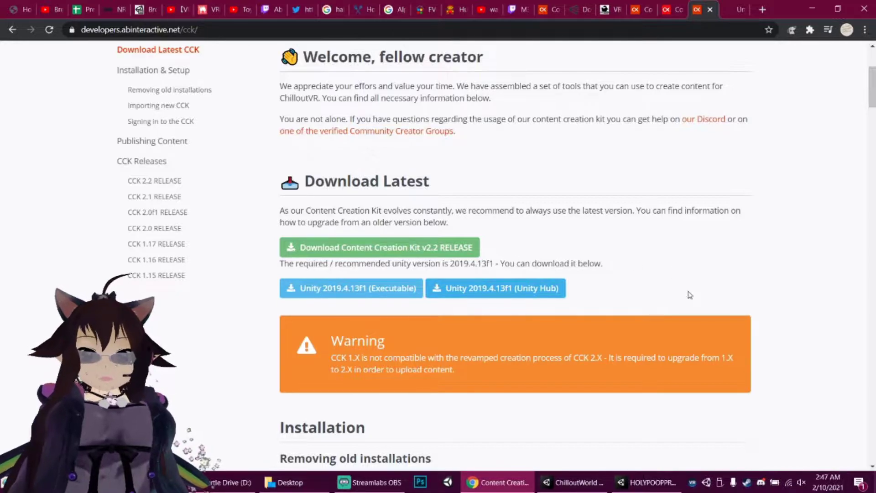
Minimize Chrome, check Unity Hub's new-project versions, and switch to the HOLYPOOPPROJECCT editor
key("super+d")
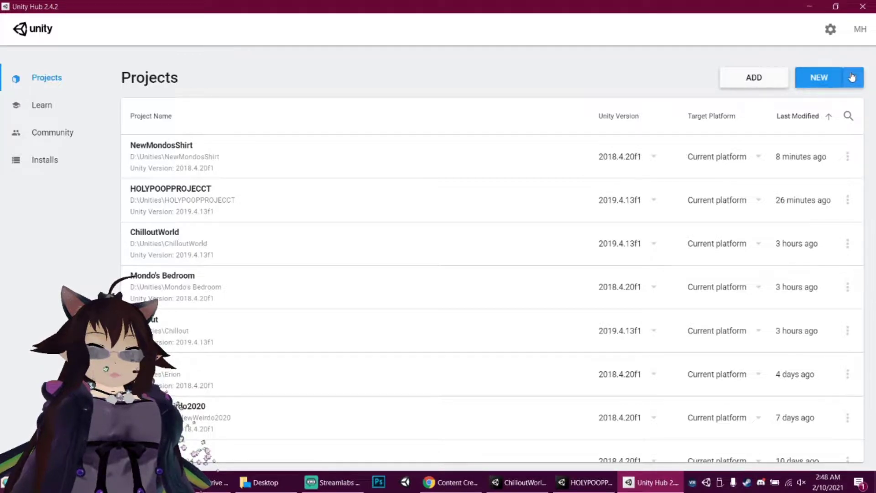
left_click(852, 77)
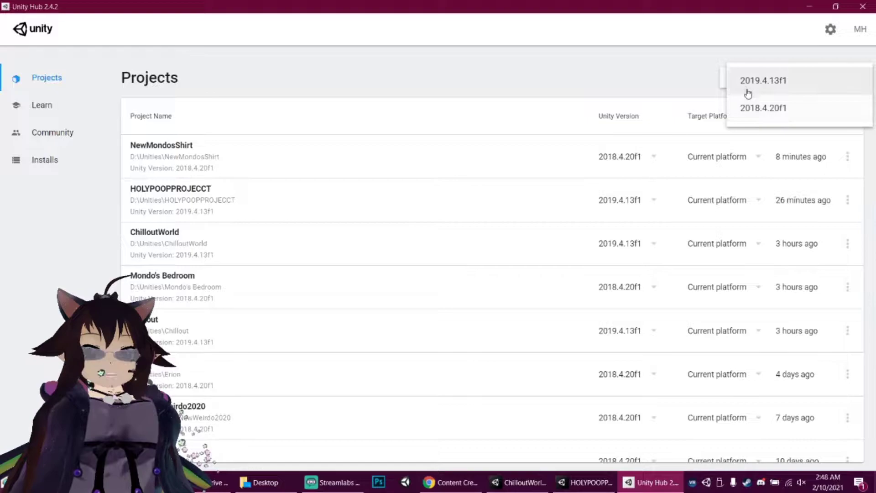
left_click(672, 69)
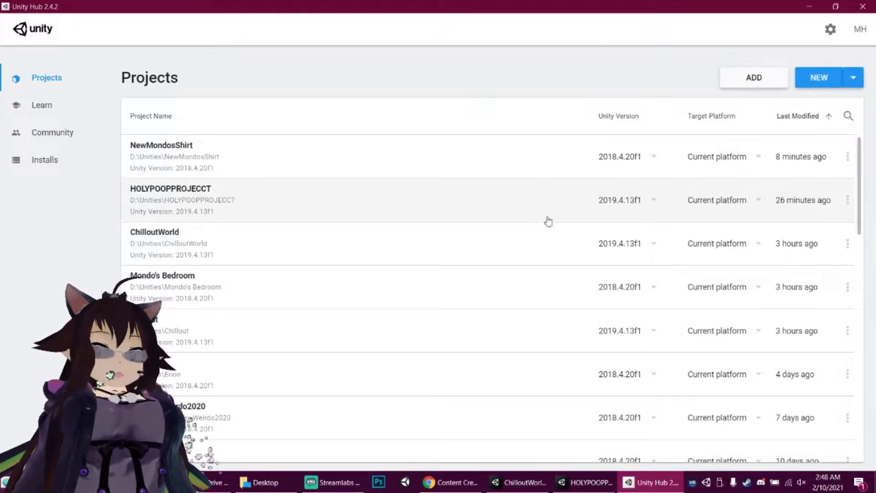
left_click(582, 482)
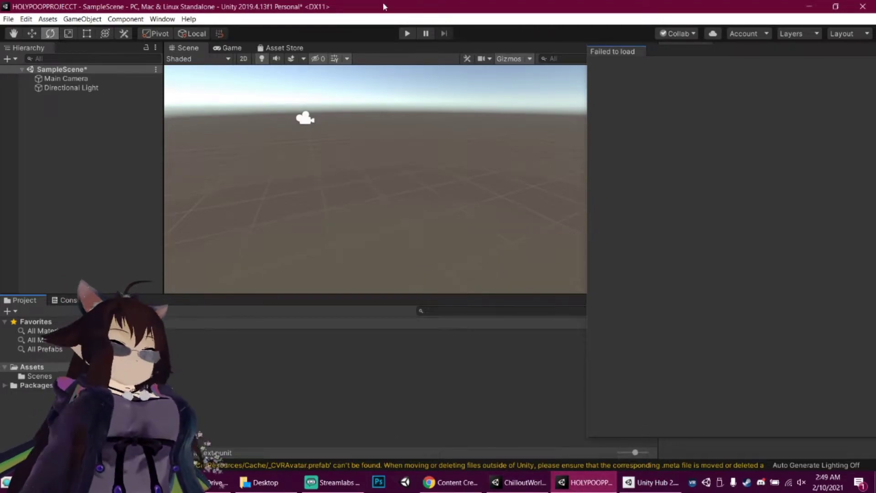
Import the 'ChilloutVR CCK v2.2 RELEASE (2)' custom package and view the ABI.CCK folder
left_click(47, 18)
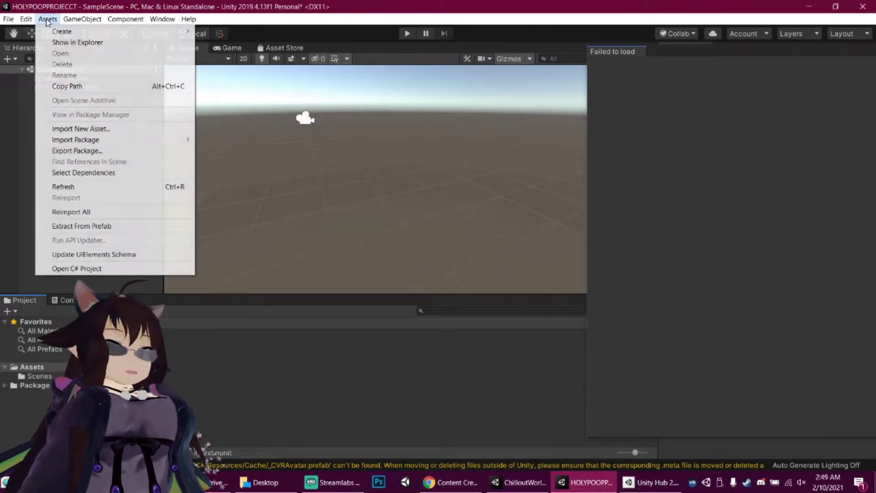
mouse_move(76, 139)
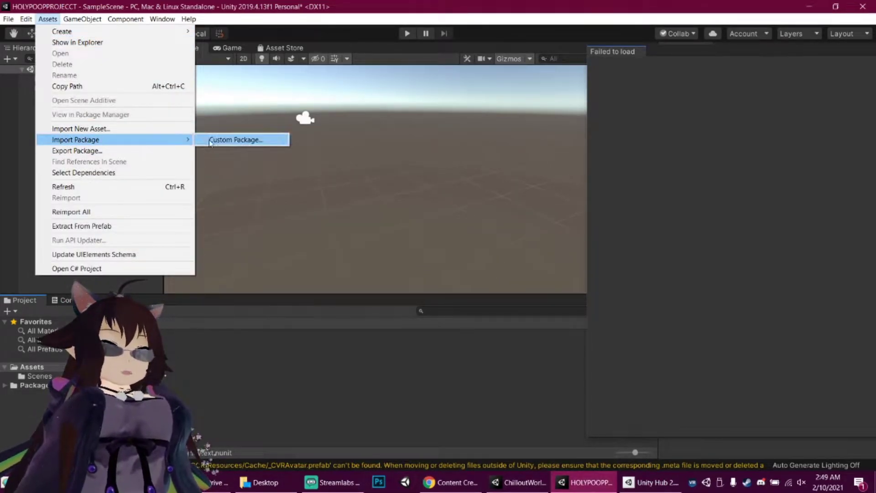
left_click(213, 141)
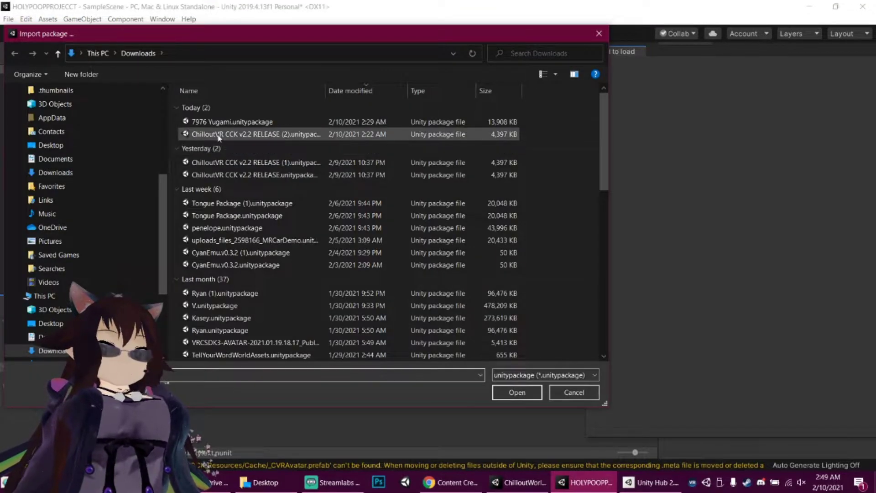
double_click(218, 135)
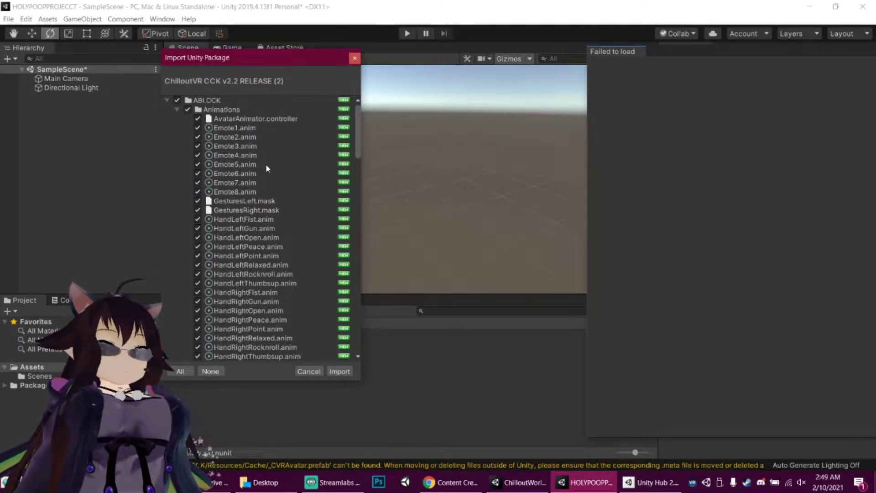
scroll(266, 164, "down", 5)
scroll(264, 161, "down", 5)
scroll(288, 192, "down", 5)
scroll(315, 222, "down", 2)
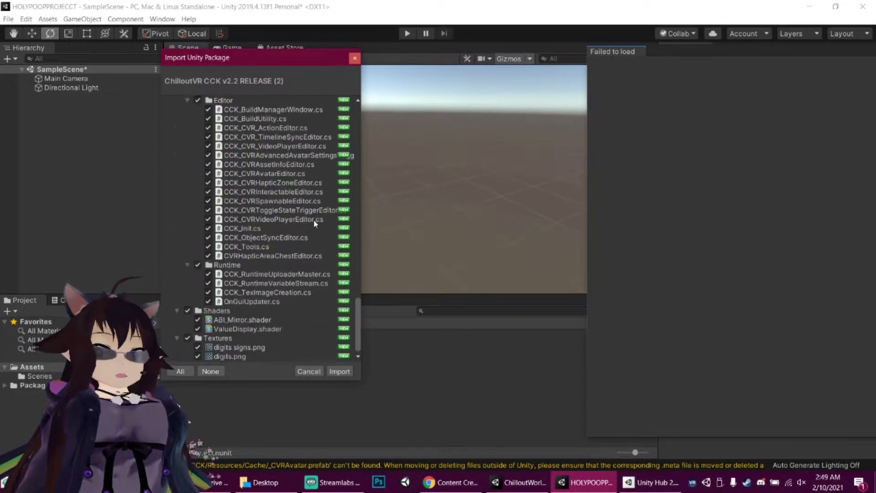
left_click(340, 372)
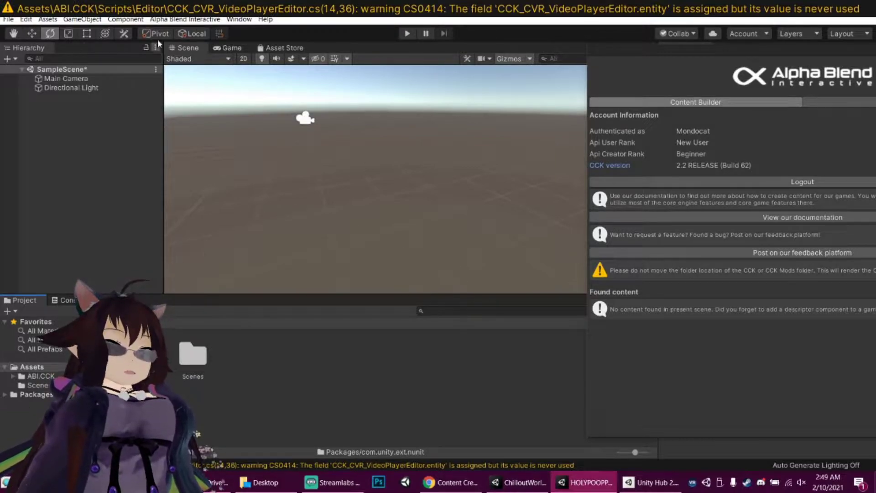
left_click(41, 376)
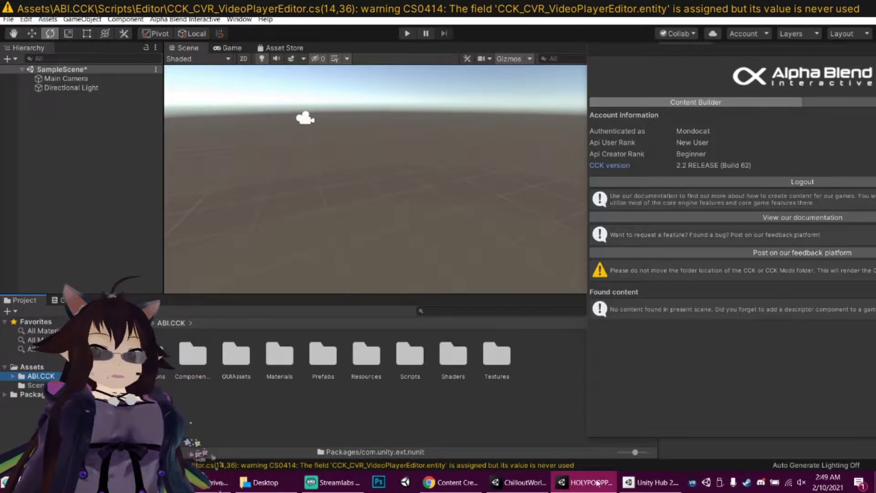
left_click(452, 482)
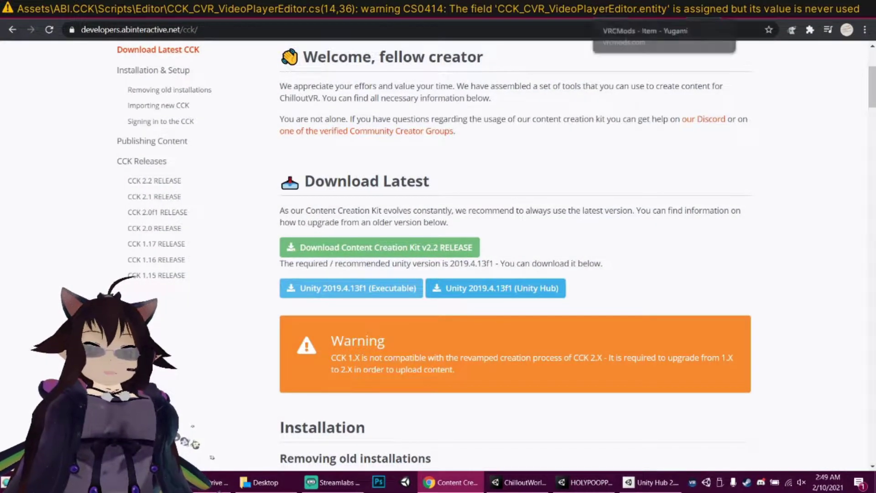
left_click(637, 14)
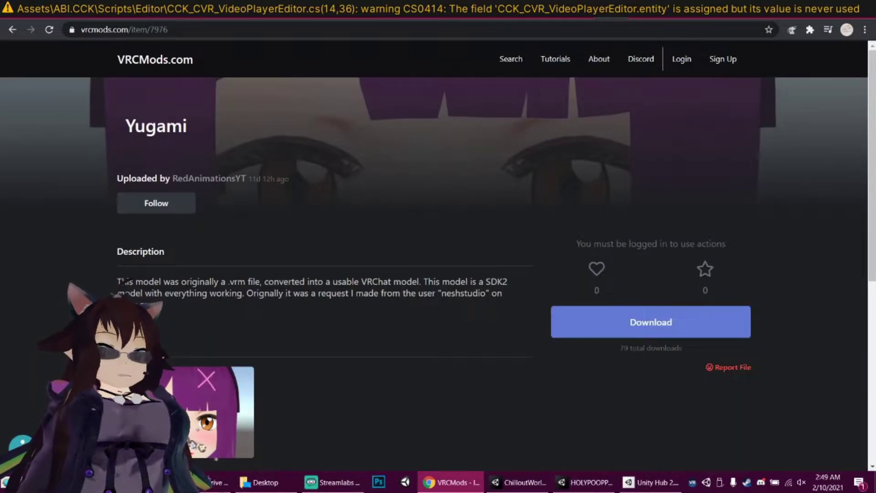
scroll(438, 274, "down", 2)
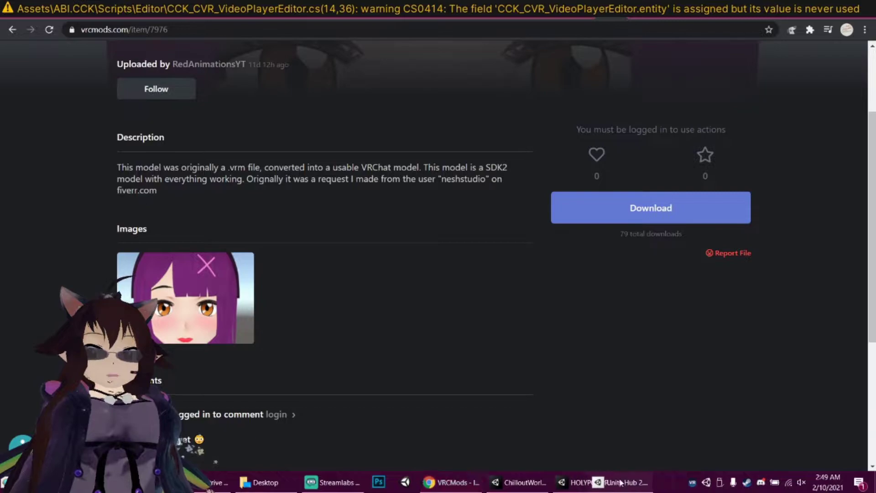
left_click(589, 482)
Import all files from the '7976 Yugami' custom package
left_click(48, 19)
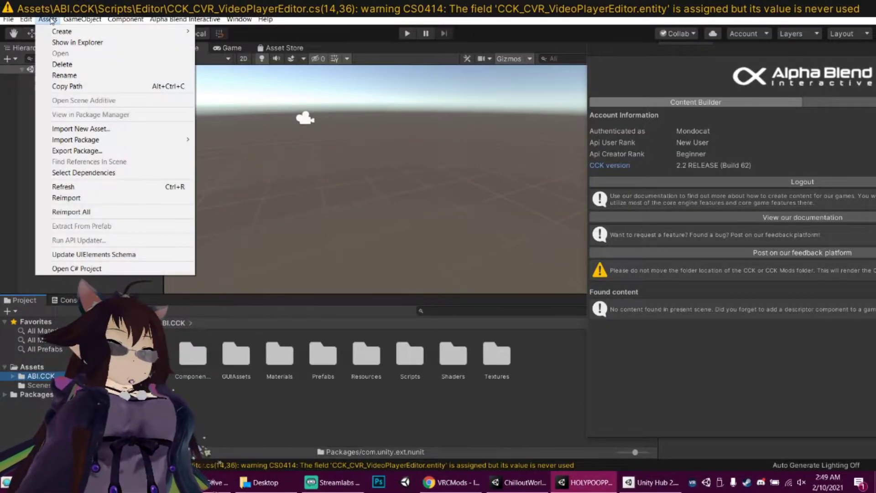
left_click(213, 136)
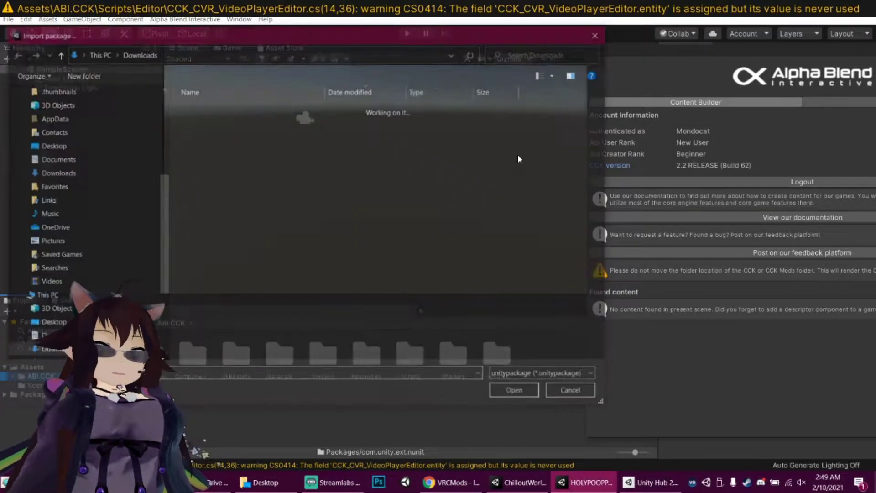
left_click(212, 122)
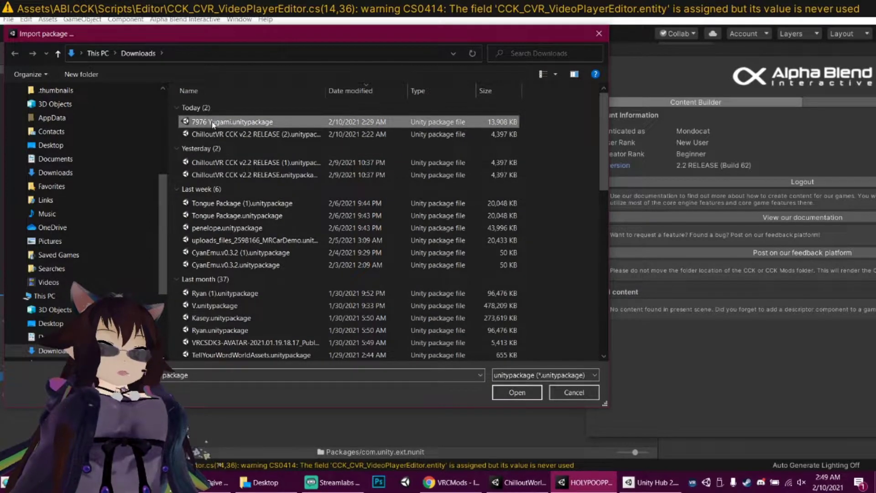
double_click(212, 121)
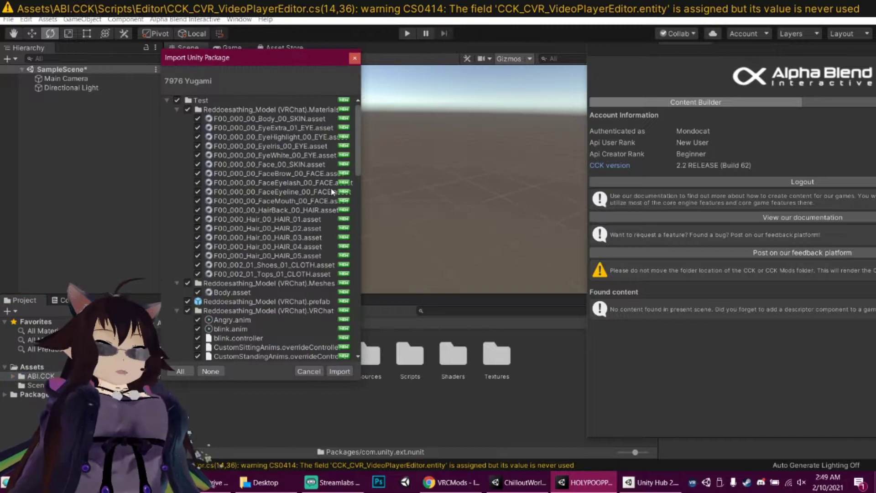
scroll(333, 192, "down", 5)
scroll(325, 274, "down", 5)
scroll(321, 327, "down", 5)
left_click(338, 371)
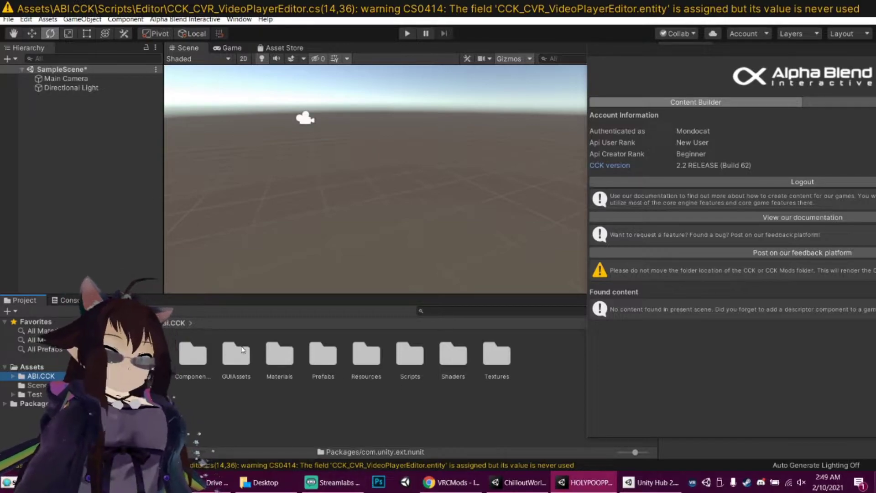
Drag the avatar prefab from the Test folder into the scene
left_click(34, 395)
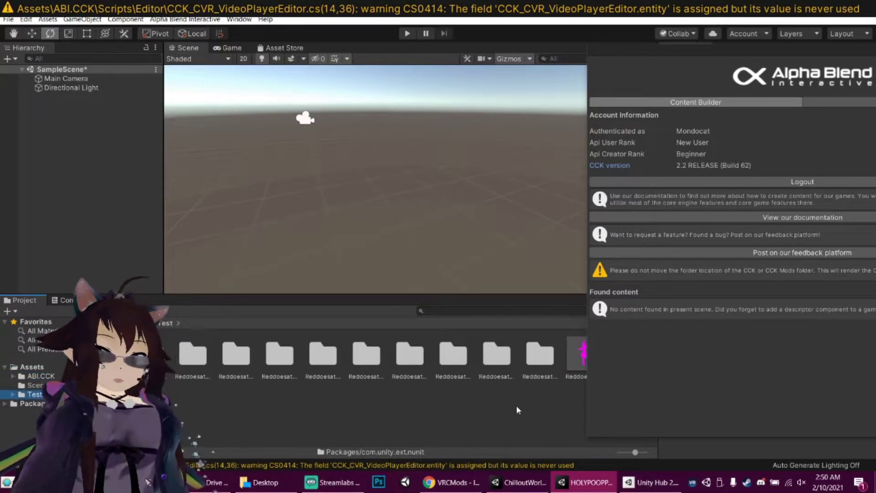
left_click(584, 357)
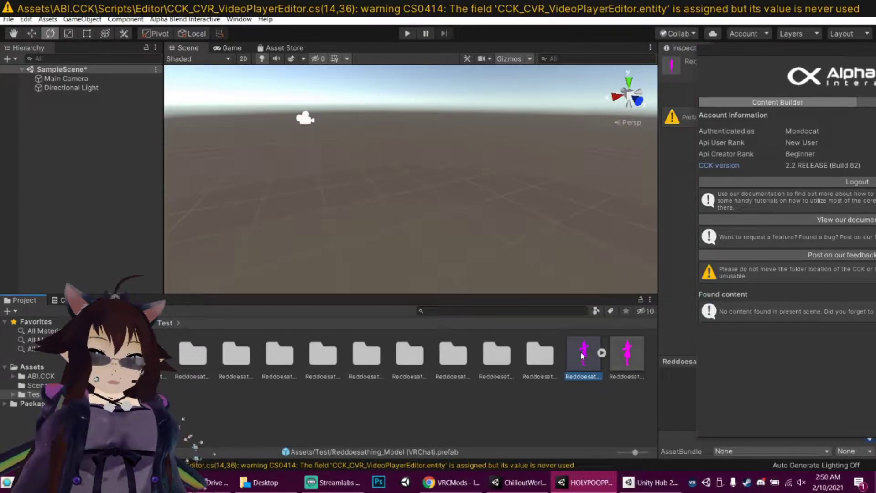
left_click(612, 311)
left_click(597, 311)
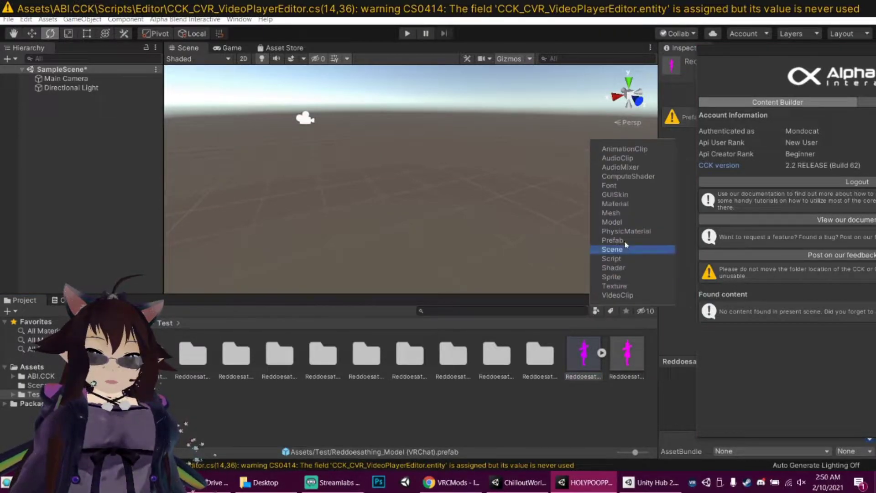
left_click(624, 239)
left_click(429, 370)
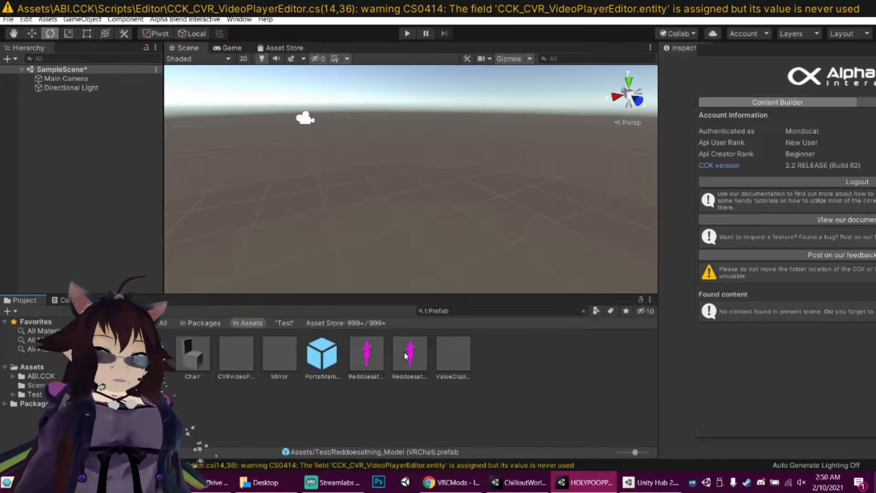
left_click_drag(406, 355, 465, 128)
right_click_drag(465, 128, 394, 184)
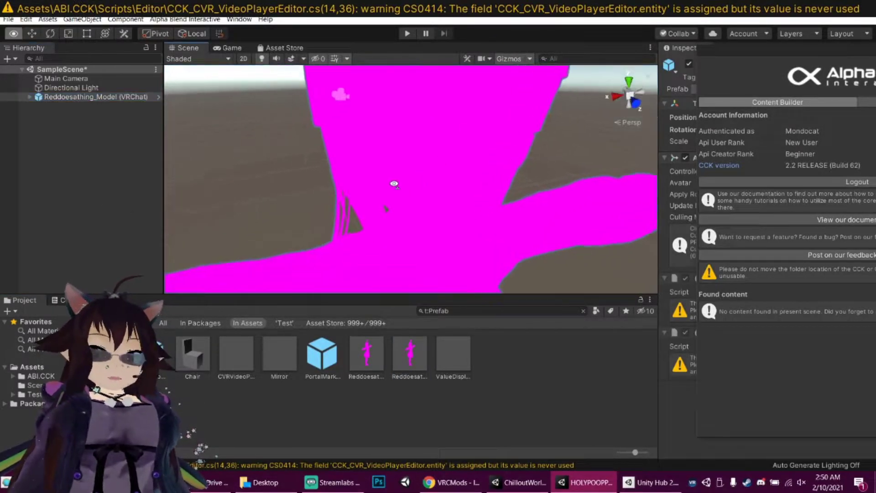
scroll(394, 183, "down", 5)
scroll(384, 178, "down", 3)
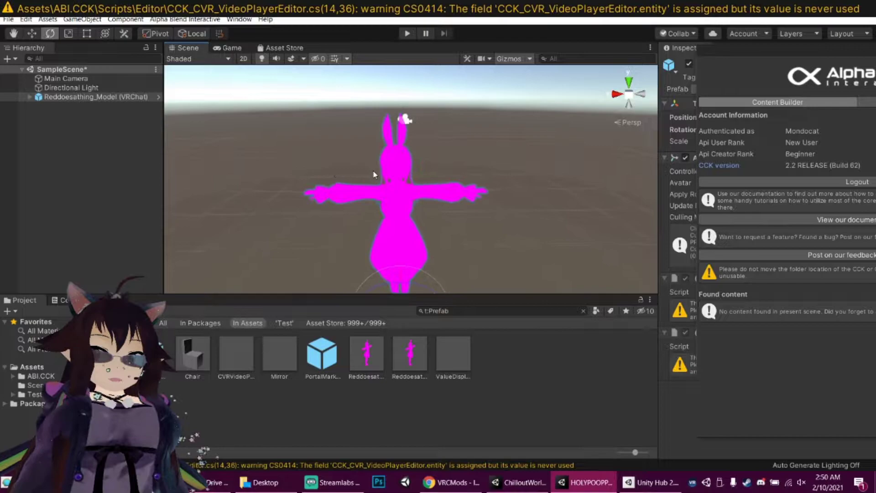
Switch all 36 avatar materials to the Standard shader
left_click_drag(788, 60, 483, 60)
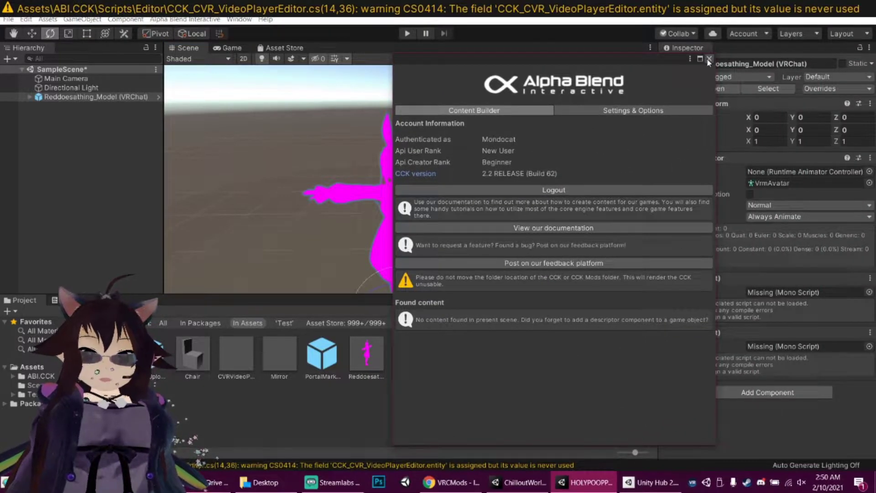
left_click(709, 59)
left_click(596, 310)
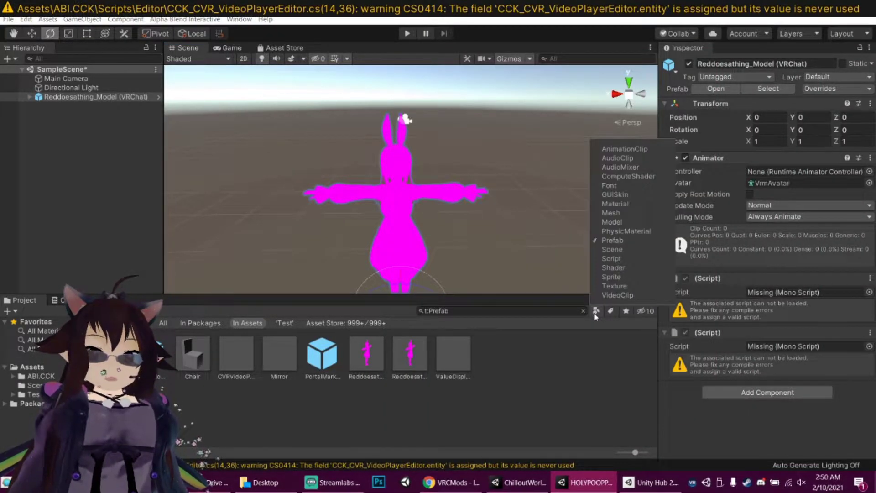
left_click(615, 203)
left_click(307, 380)
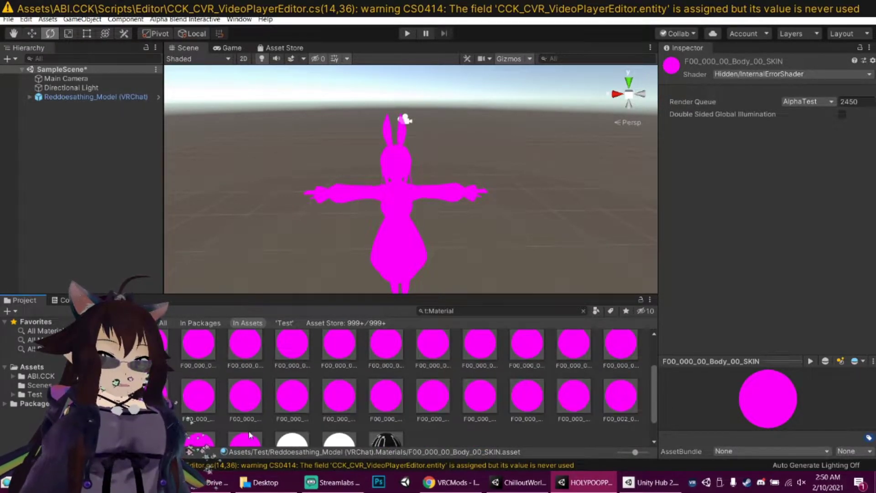
left_click(245, 411, "shift")
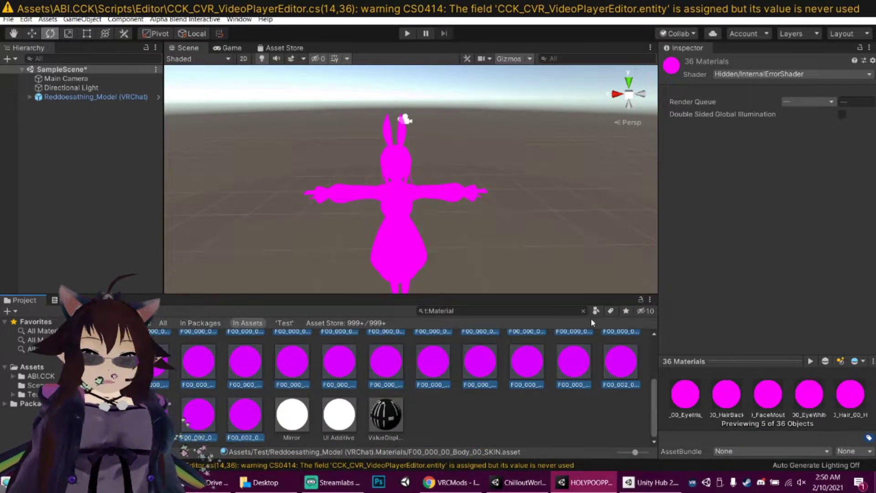
left_click(741, 76)
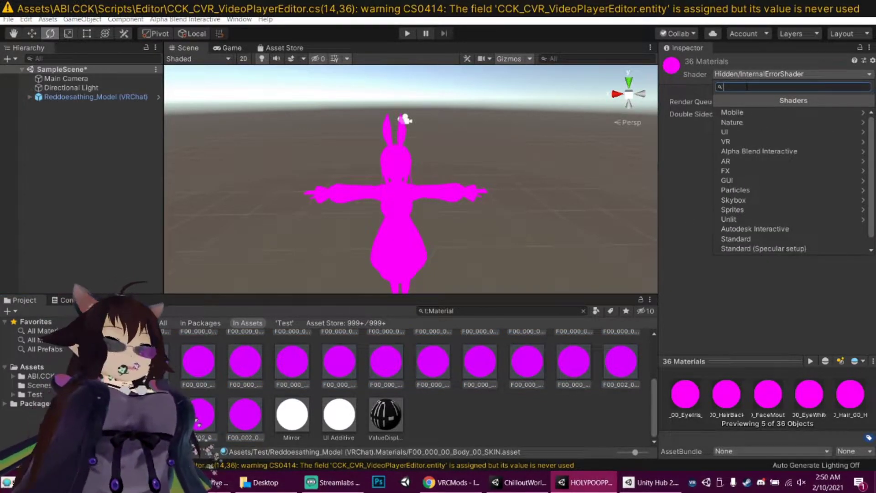
left_click(753, 238)
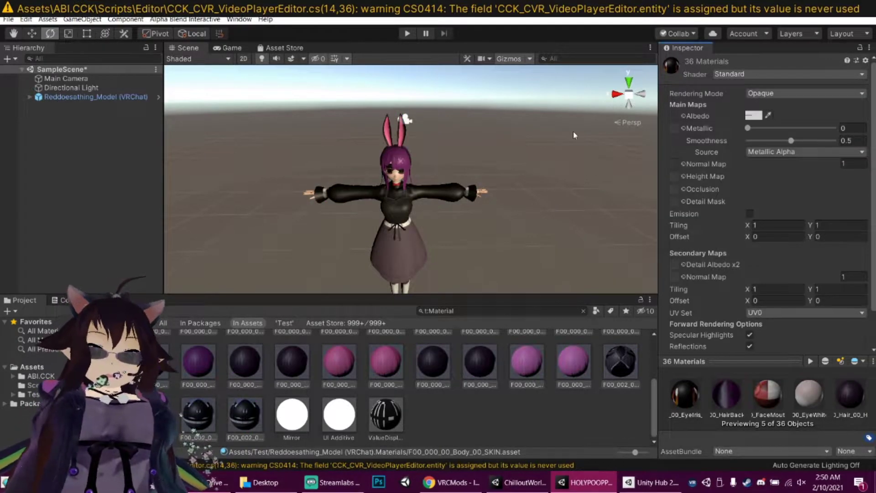
scroll(470, 185, "up", 2)
scroll(469, 179, "up", 3)
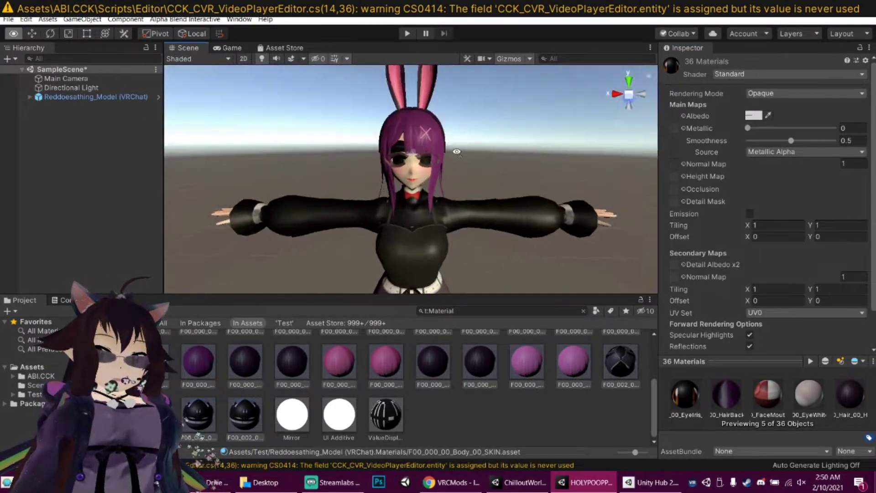
scroll(465, 164, "up", 3)
scroll(459, 142, "up", 2)
scroll(459, 142, "down", 4)
scroll(410, 150, "down", 5)
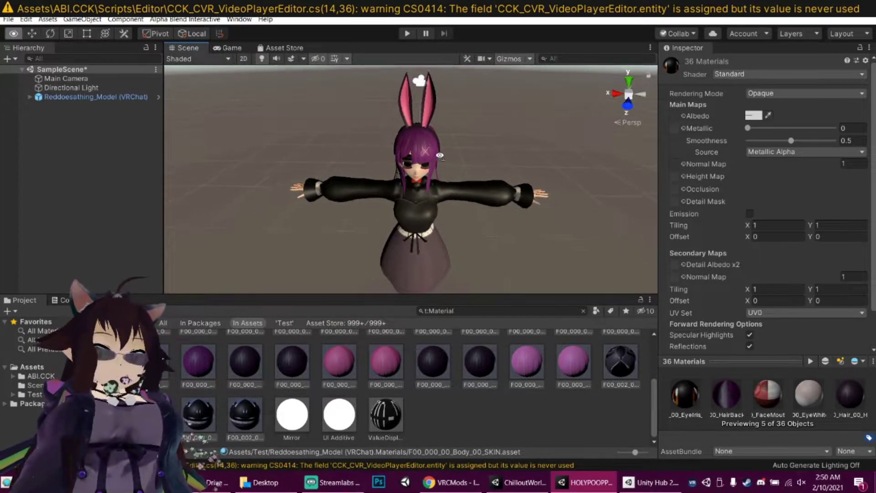
Rotate the Directional Light so the avatar is lit
right_click_drag(336, 89, 333, 36)
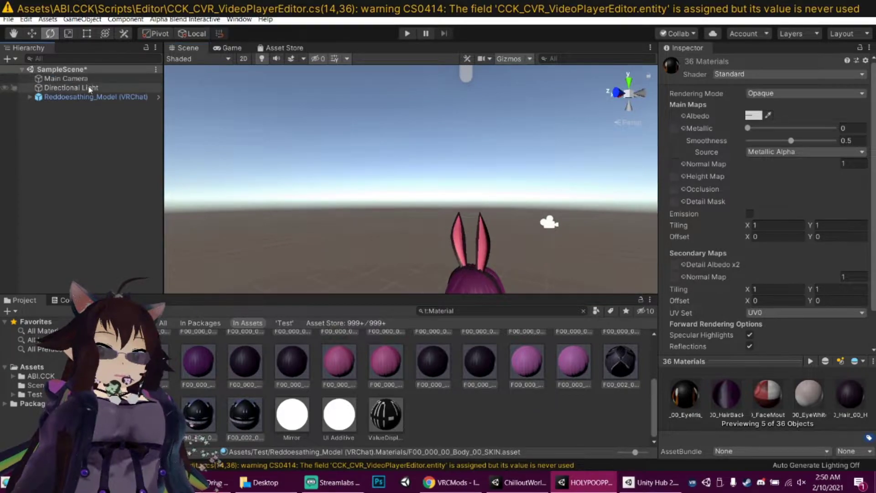
double_click(71, 88)
key("e")
mouse_move(449, 116)
left_mouse_down()
mouse_move(464, 229)
mouse_move(409, 85)
left_mouse_up()
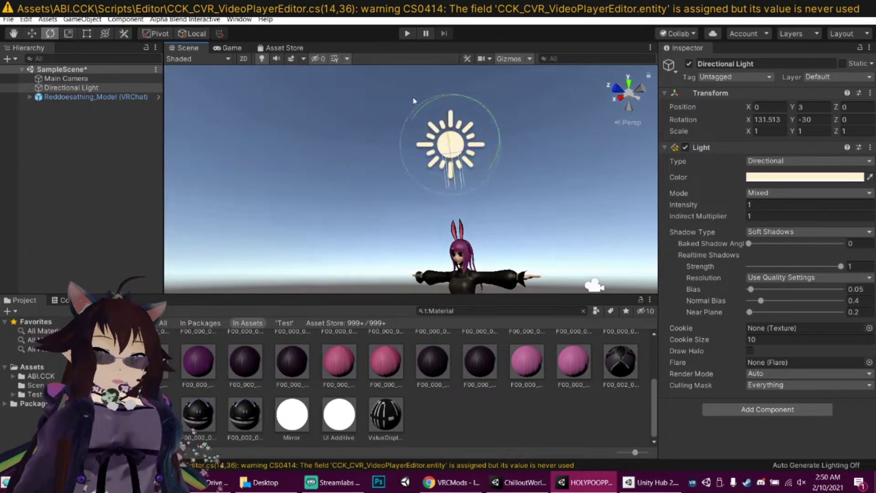
mouse_move(413, 97)
right_mouse_down()
mouse_move(533, 274)
mouse_move(204, 132)
right_mouse_up()
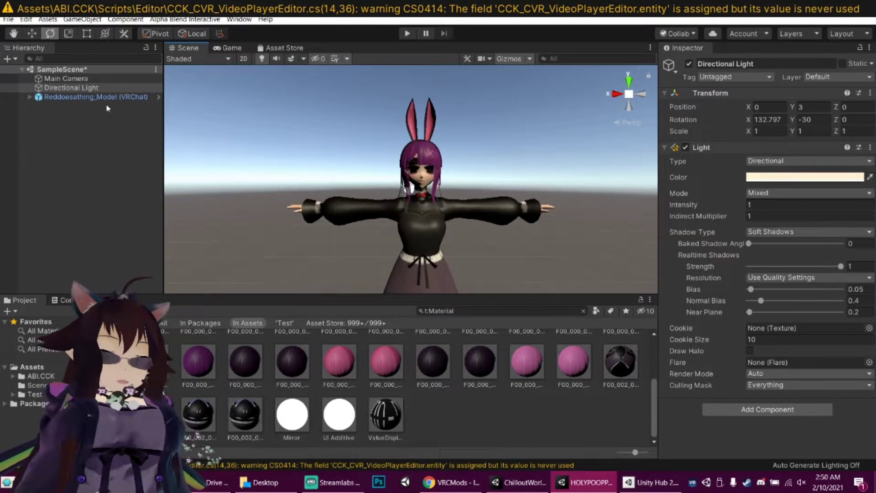
Remove the model's two missing-script components and add a CVR Avatar component
left_click(62, 98)
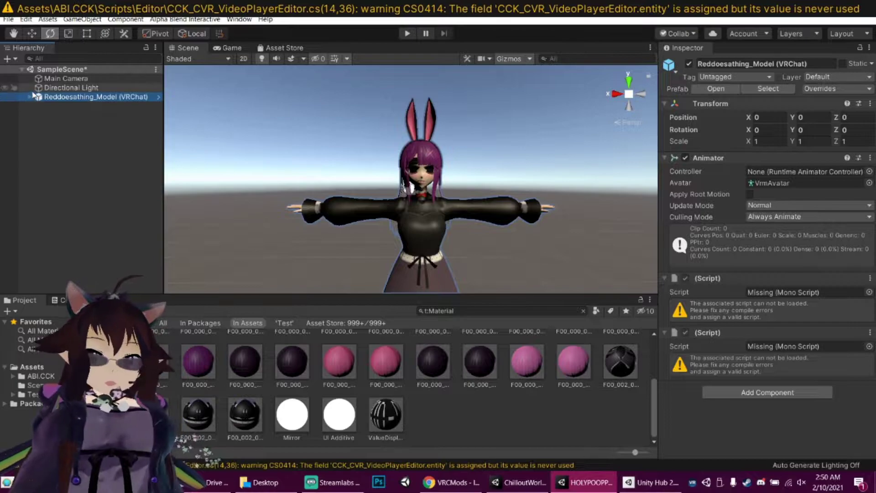
left_click(869, 279)
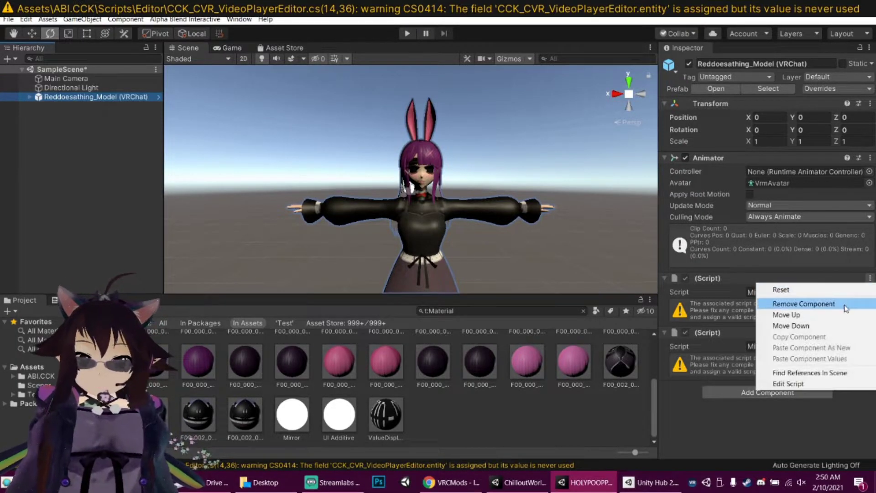
left_click(804, 303)
left_click(869, 279)
left_click(804, 303)
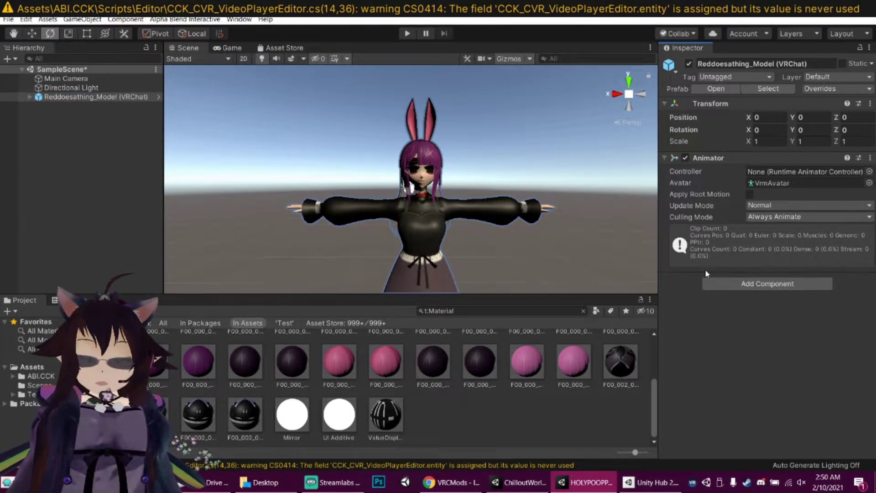
left_click(741, 284)
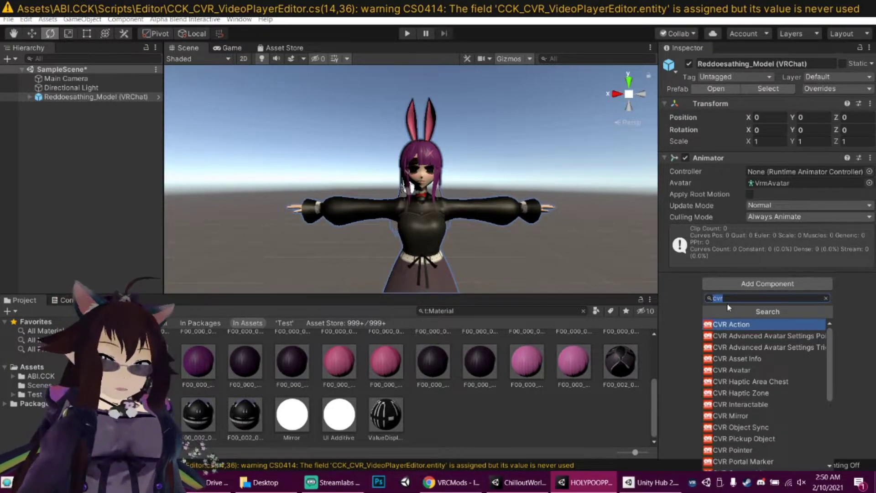
type(" avatar")
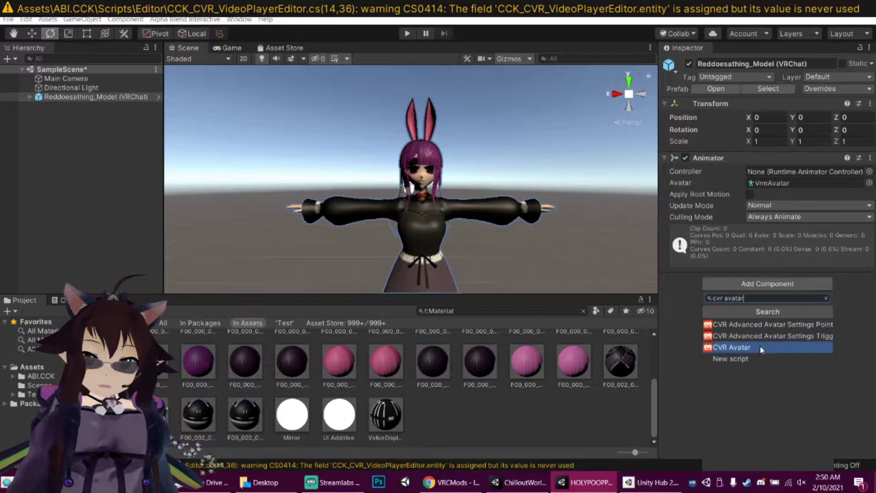
left_click(760, 346)
scroll(773, 315, "down", 5)
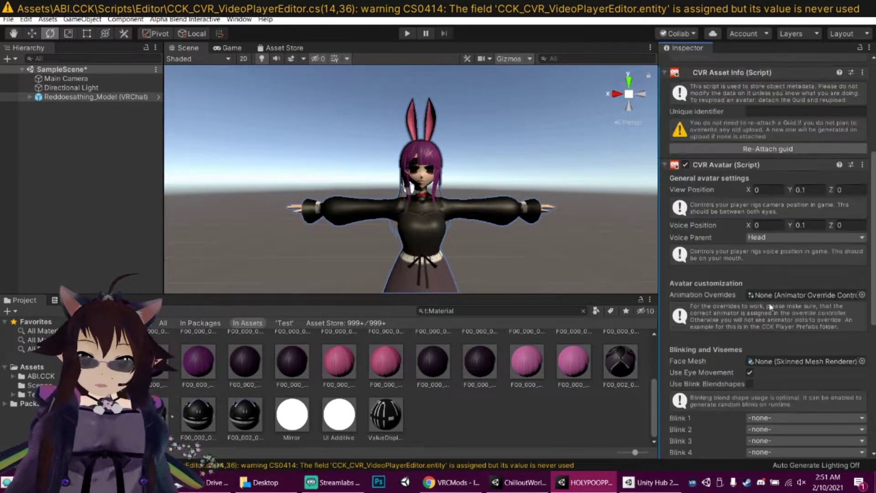
scroll(770, 308, "up", 3)
left_click_drag(874, 137, 874, 185)
Move the Voice Position to the avatar's mouth and the View Position to eye level
left_click(693, 192)
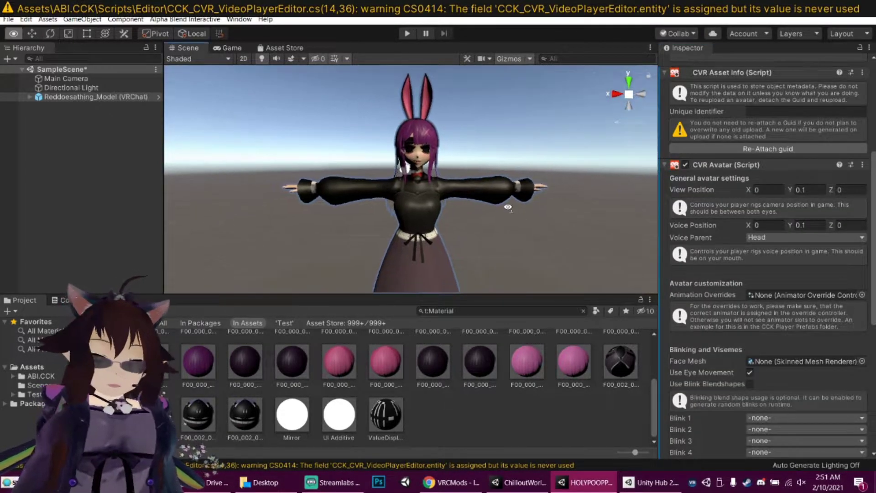
mouse_move(424, 178)
left_mouse_down("alt")
mouse_move(452, 206)
mouse_move(472, 134)
mouse_move(438, 117)
mouse_move(442, 81)
left_mouse_up("alt")
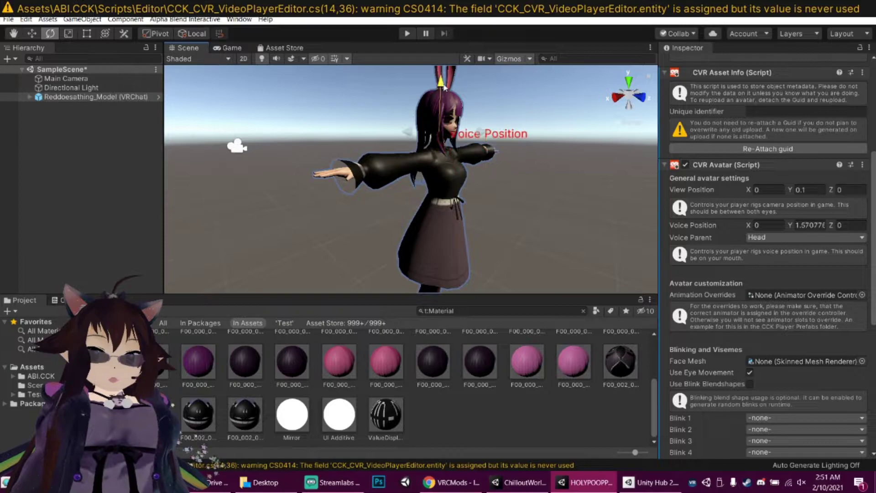
mouse_move(479, 140)
left_mouse_down()
mouse_move(499, 138)
mouse_move(481, 119)
left_mouse_up()
mouse_move(455, 80)
left_mouse_down()
mouse_move(439, 204)
mouse_move(440, 161)
left_mouse_up()
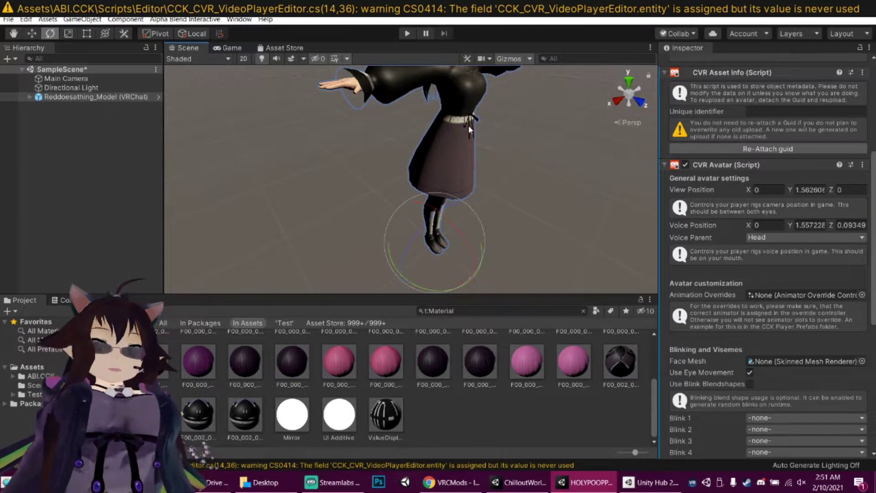
mouse_move(469, 125)
left_mouse_down("alt")
mouse_move(460, 82)
mouse_move(445, 91)
mouse_move(444, 71)
left_mouse_up("alt")
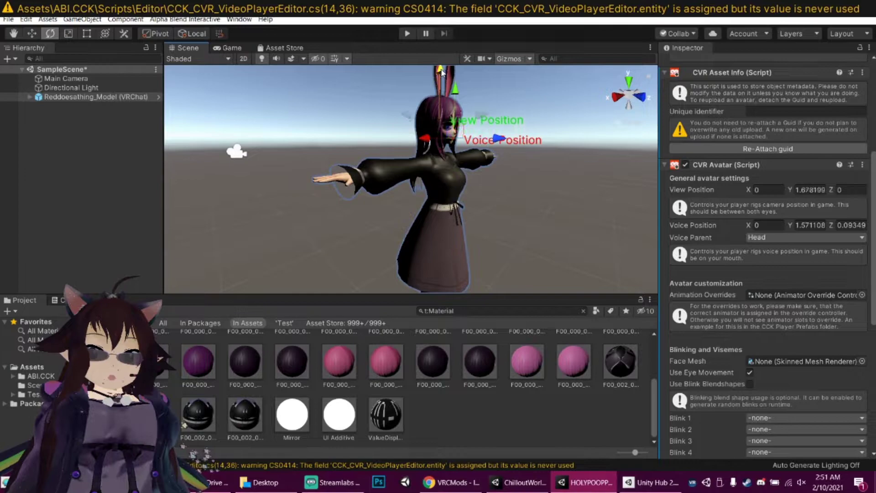
mouse_move(479, 121)
left_mouse_down()
mouse_move(490, 121)
mouse_move(479, 112)
left_mouse_up()
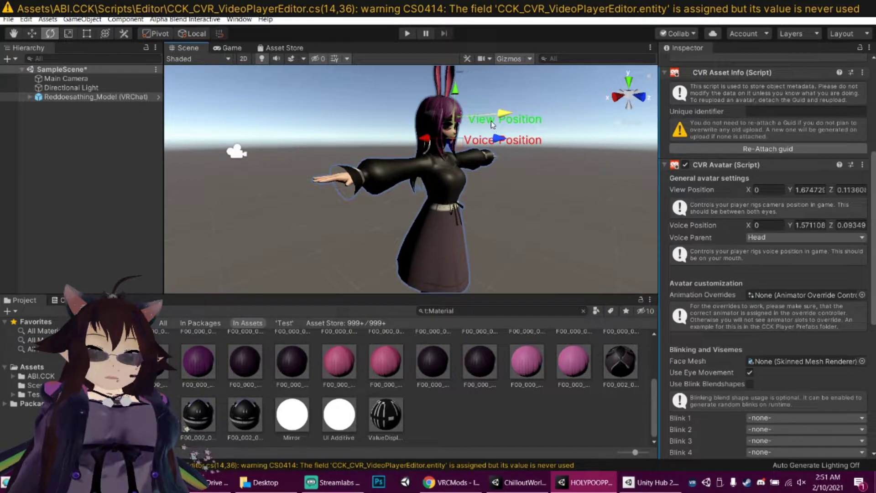
left_click_drag(460, 77, 460, 87)
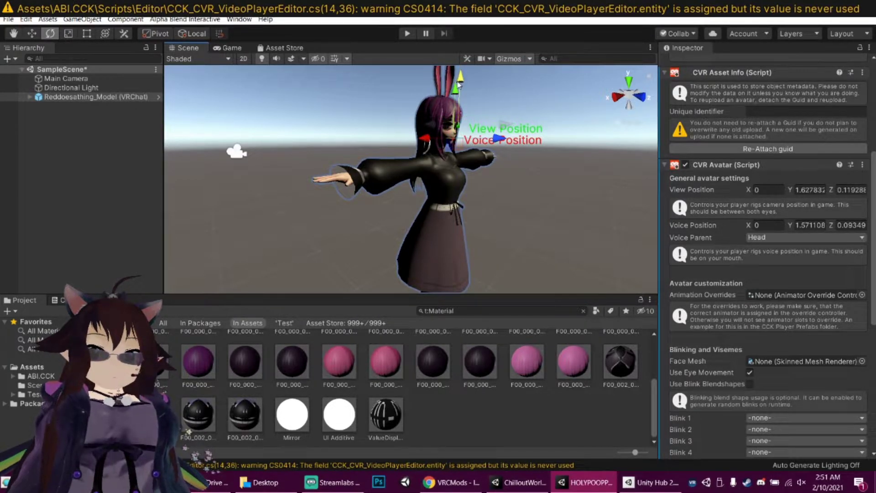
scroll(716, 235, "down", 5)
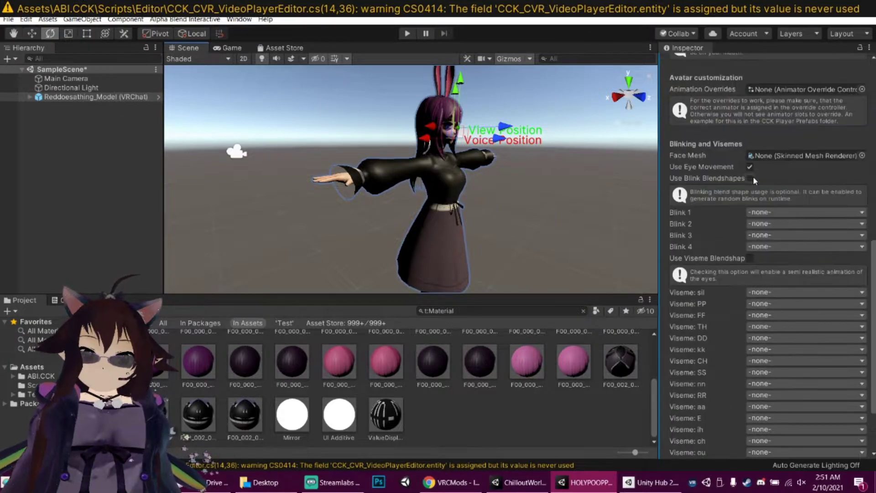
Set Body as the face mesh, with vrc.blink_left and vrc.blink_right blink shapes
left_click(34, 98)
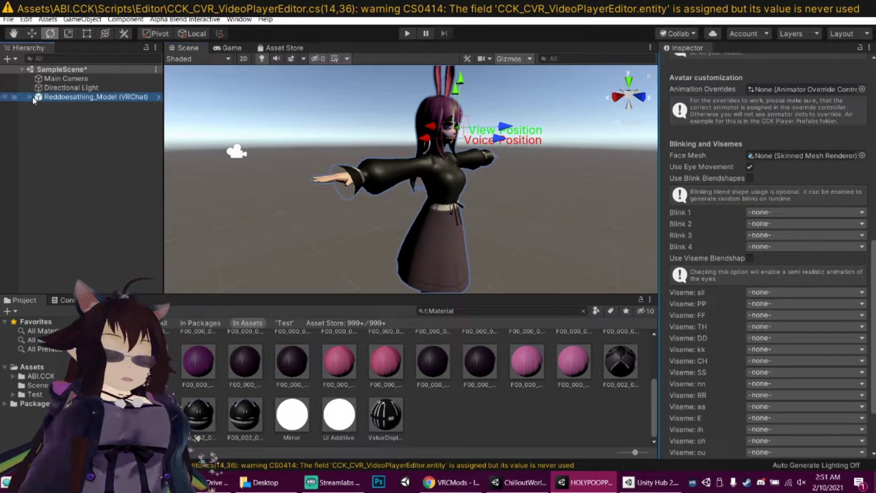
left_click_drag(60, 133, 770, 156)
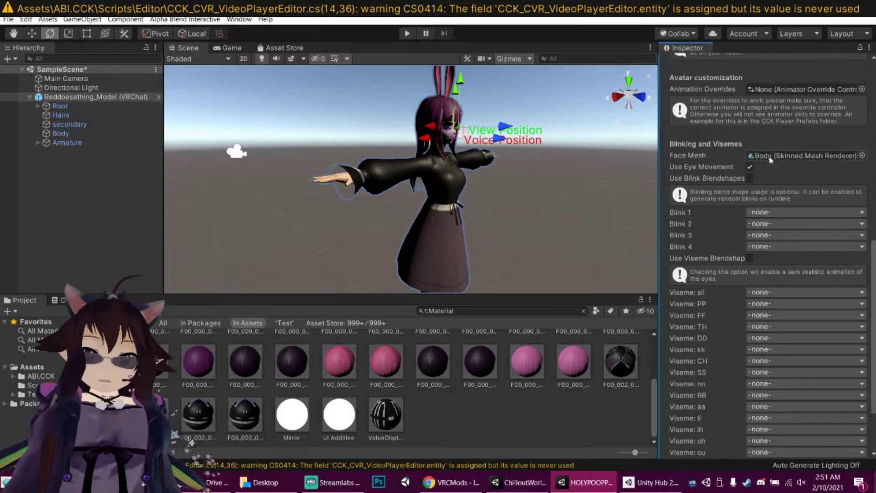
left_click(749, 179)
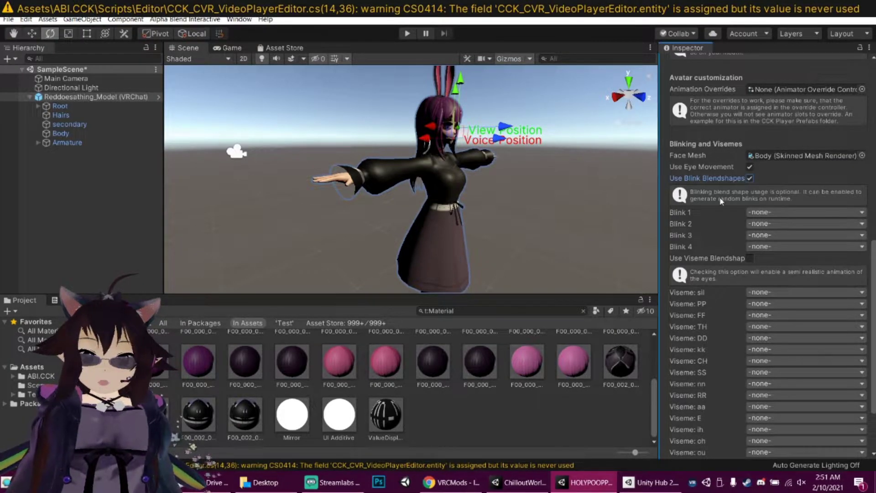
left_click(863, 216)
left_click(787, 214)
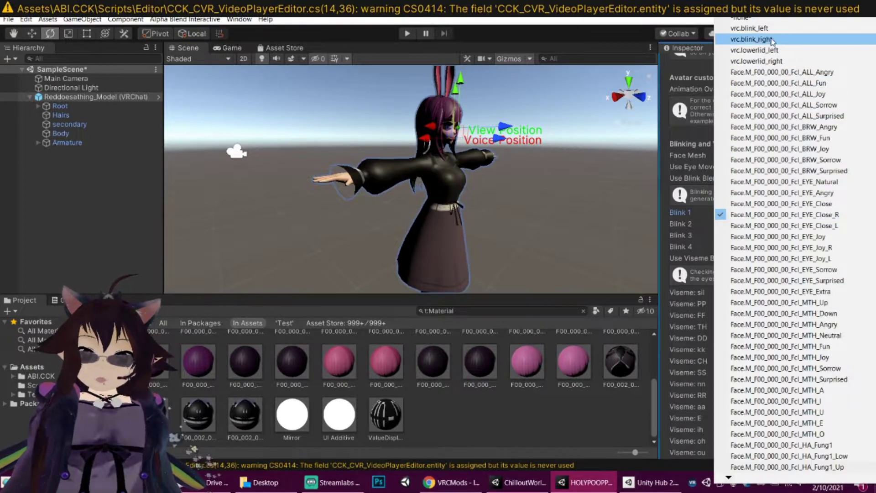
left_click(771, 40)
left_click(864, 214)
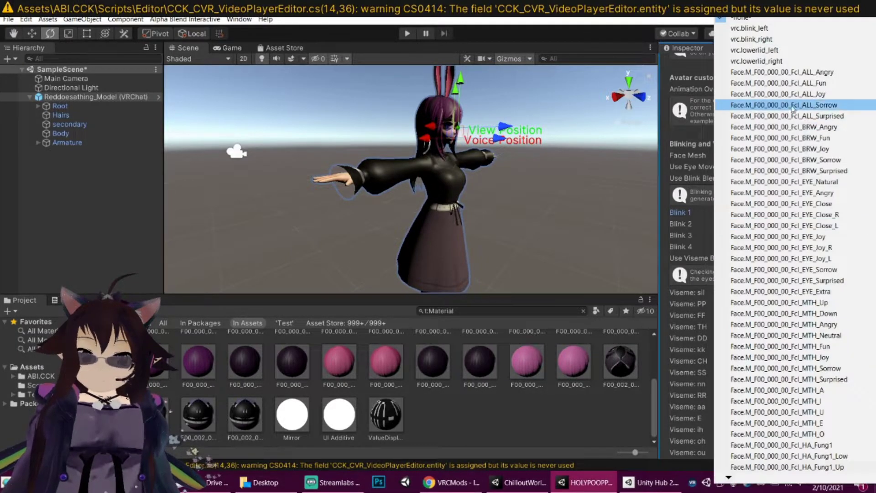
left_click(770, 39)
scroll(847, 167, "down", 3)
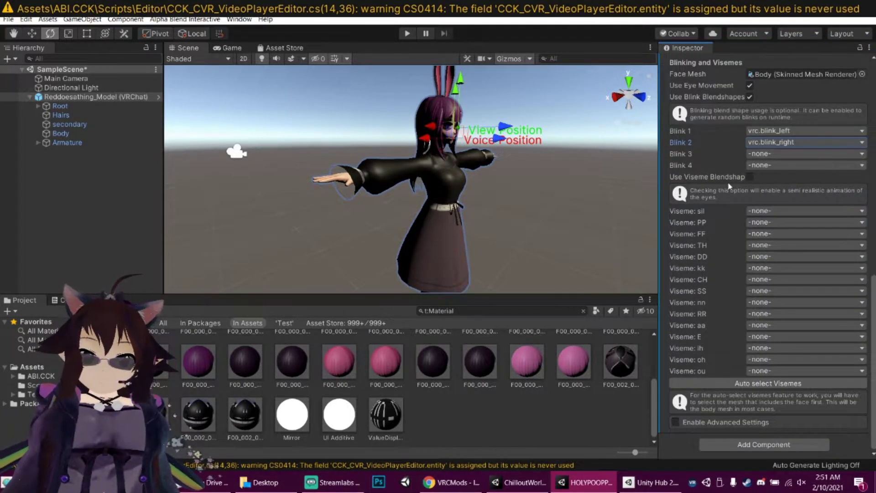
Enable viseme blendshapes and auto-select all visemes
left_click(749, 177)
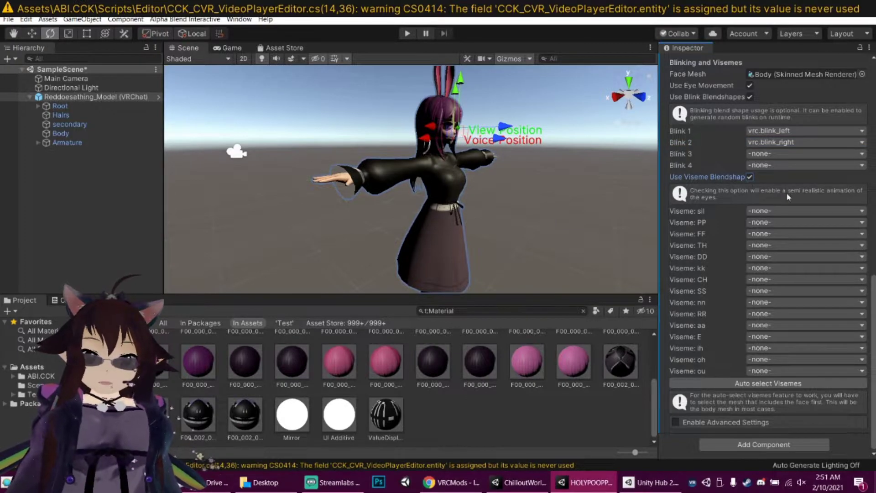
left_click(795, 210)
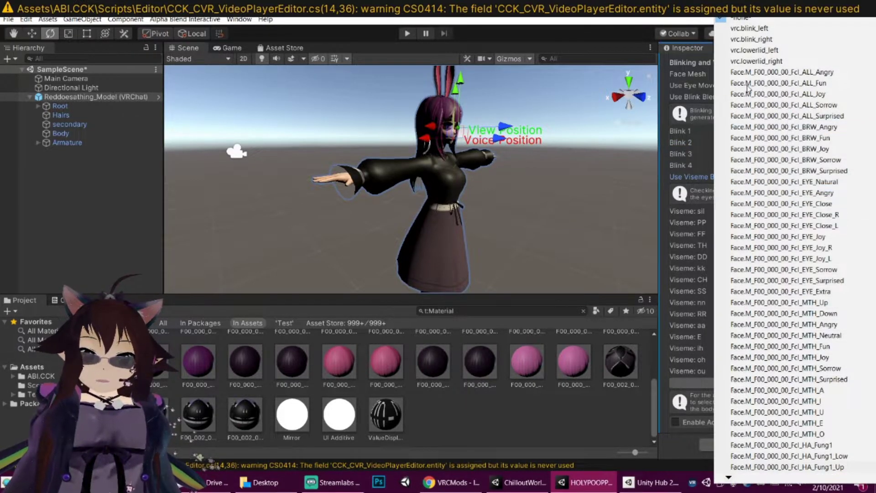
left_click(696, 204)
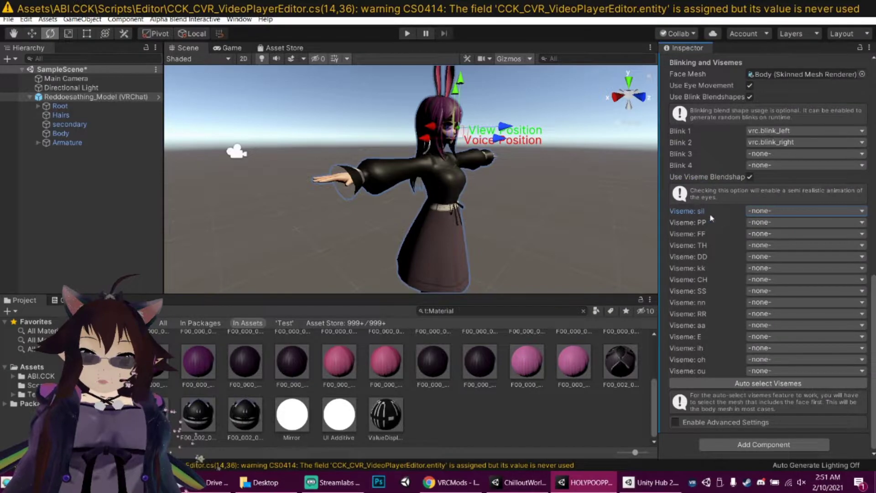
left_click(760, 383)
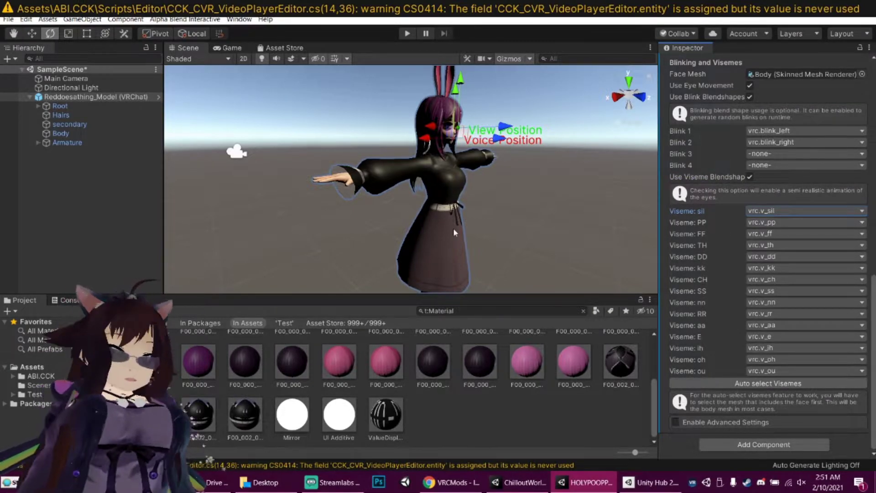
left_click(183, 21)
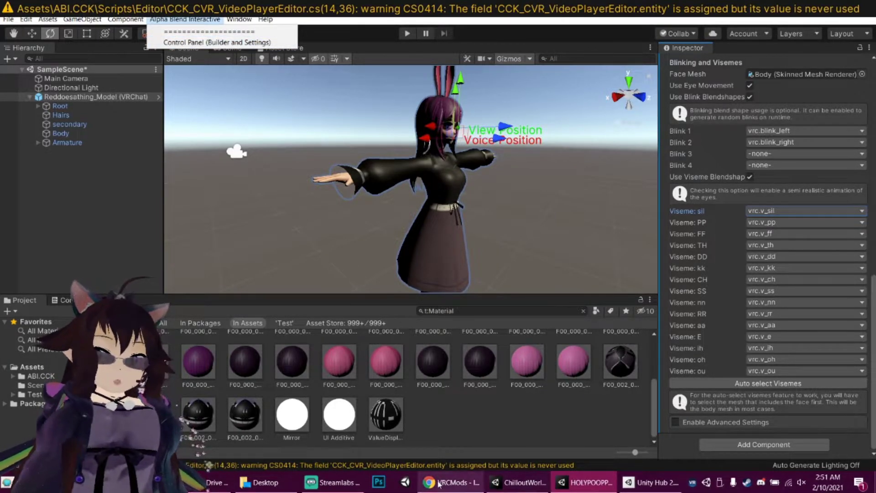
left_click(452, 483)
left_click(689, 22)
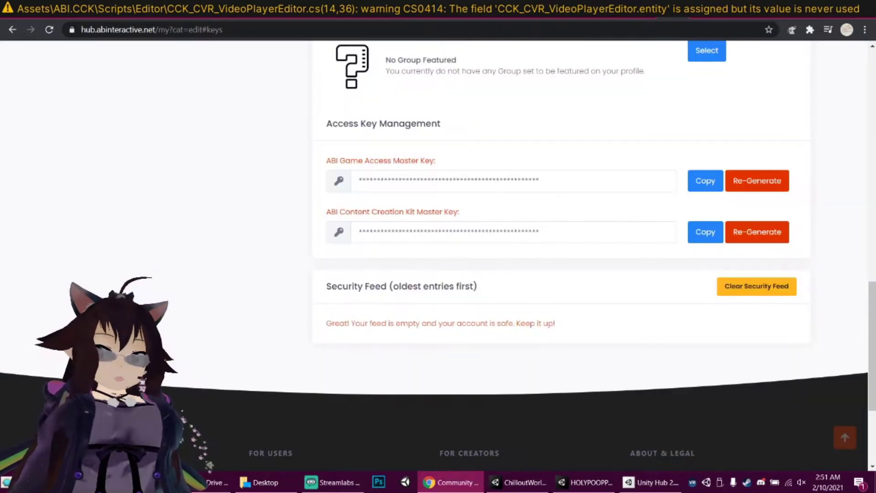
scroll(147, 62, "up", 5)
scroll(151, 62, "up", 5)
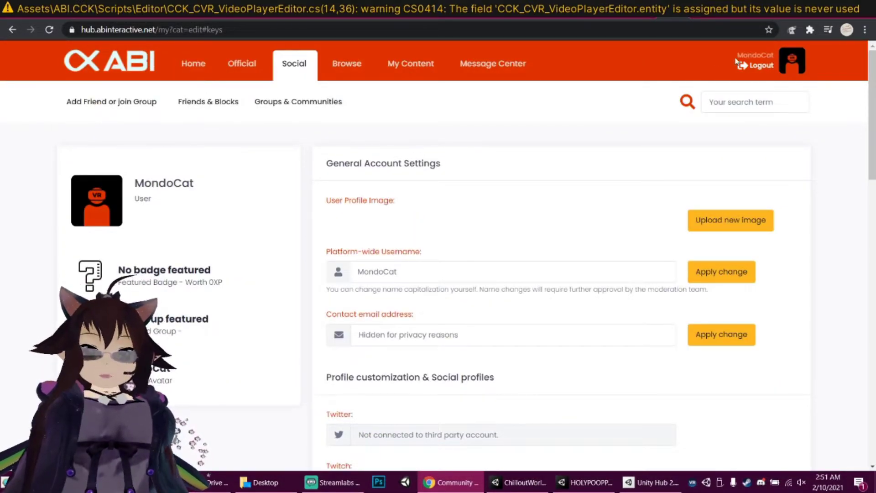
key("alt+Left")
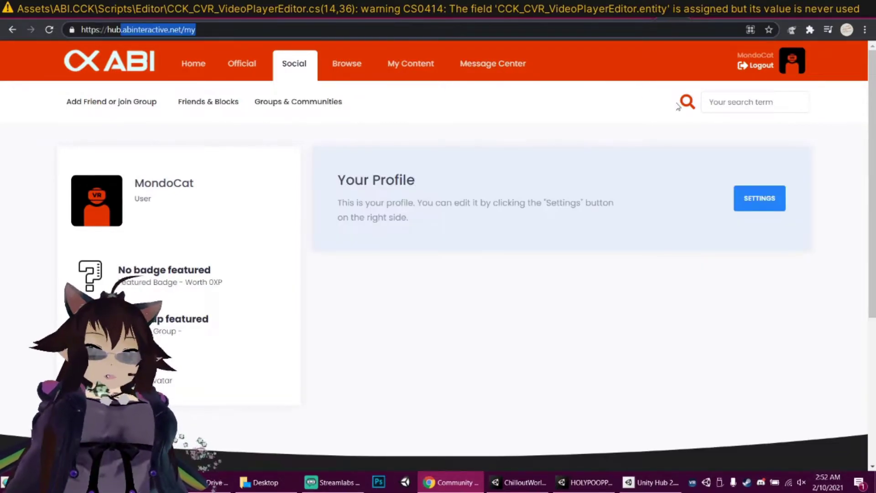
left_click(764, 198)
scroll(760, 204, "down", 5)
scroll(759, 204, "down", 3)
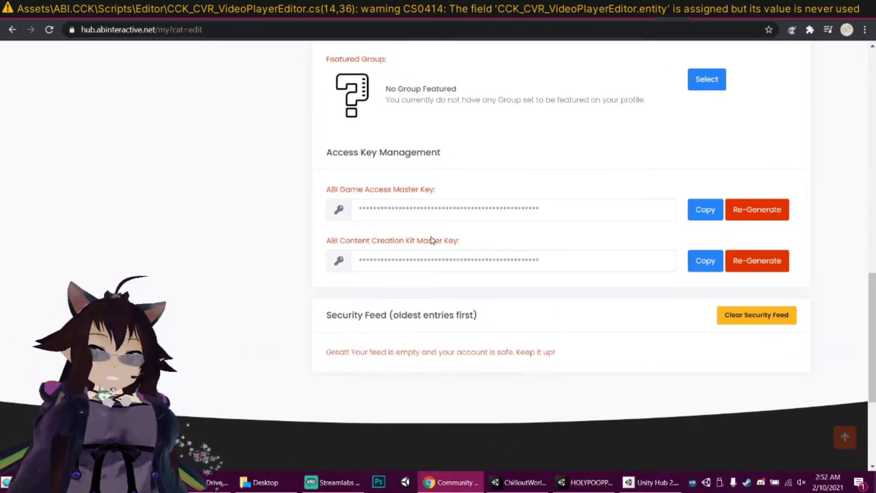
left_click(701, 265)
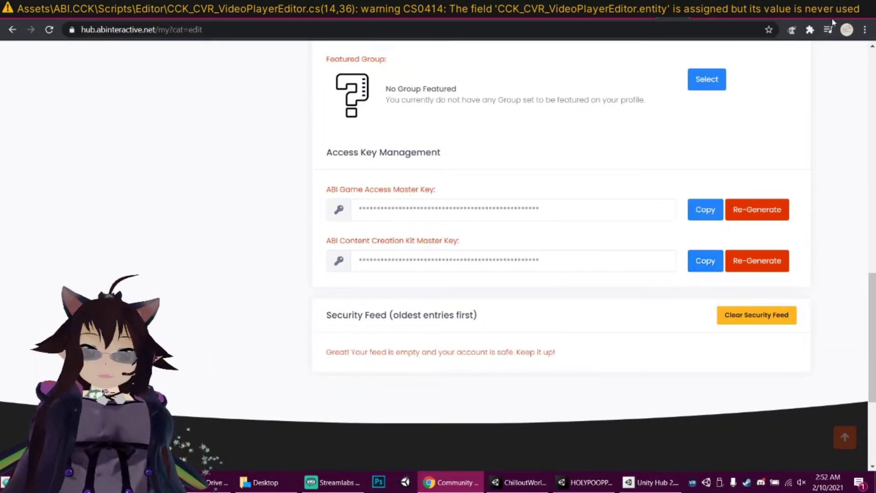
key("alt+Tab")
Start the avatar upload from the CCK Control Panel and dock the panel as a tab
left_click(586, 482)
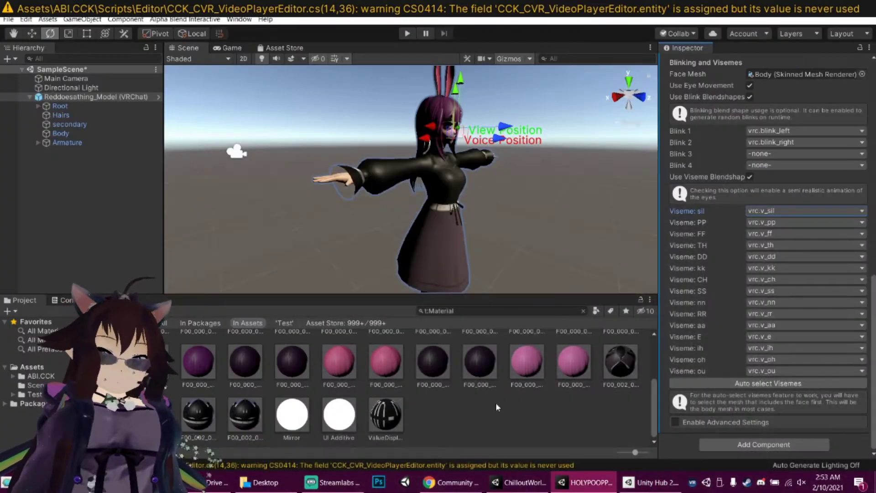
left_click(184, 19)
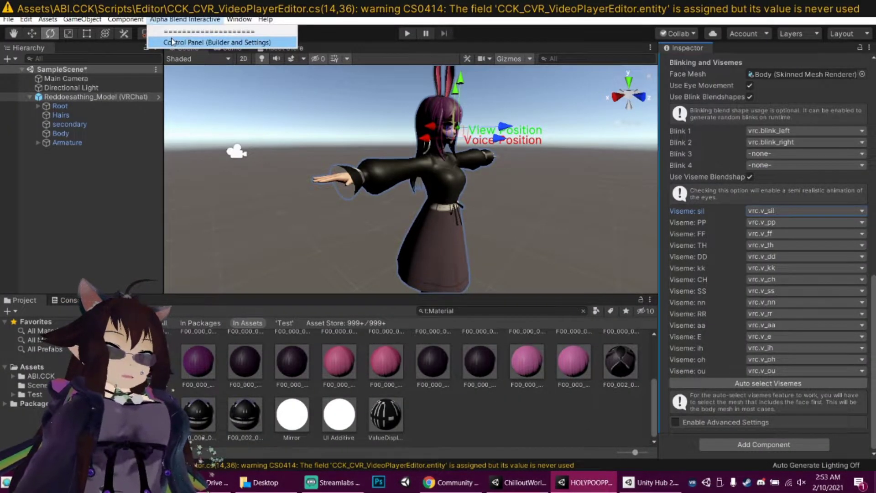
left_click(173, 42)
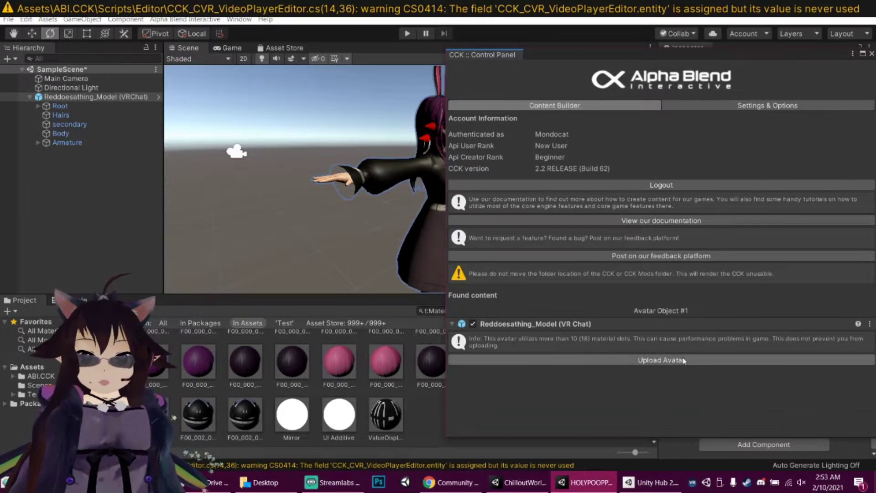
left_click(640, 362)
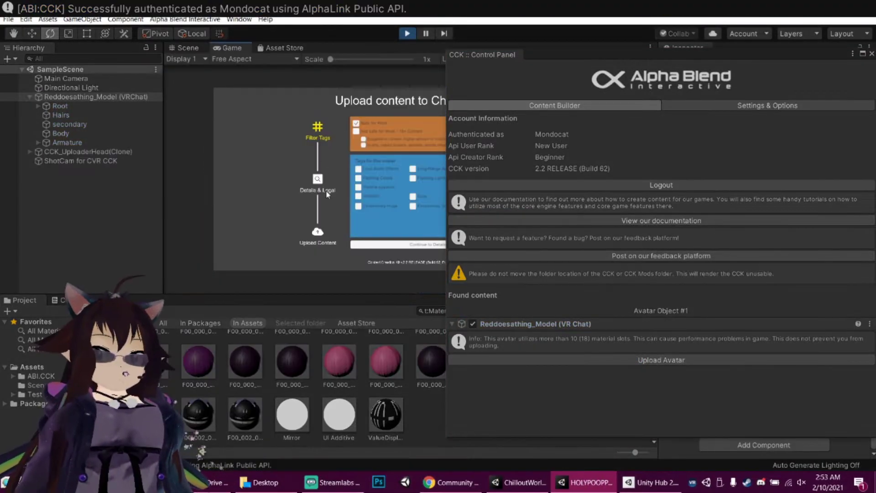
mouse_move(484, 58)
left_mouse_down()
mouse_move(686, 137)
mouse_move(644, 100)
left_mouse_up()
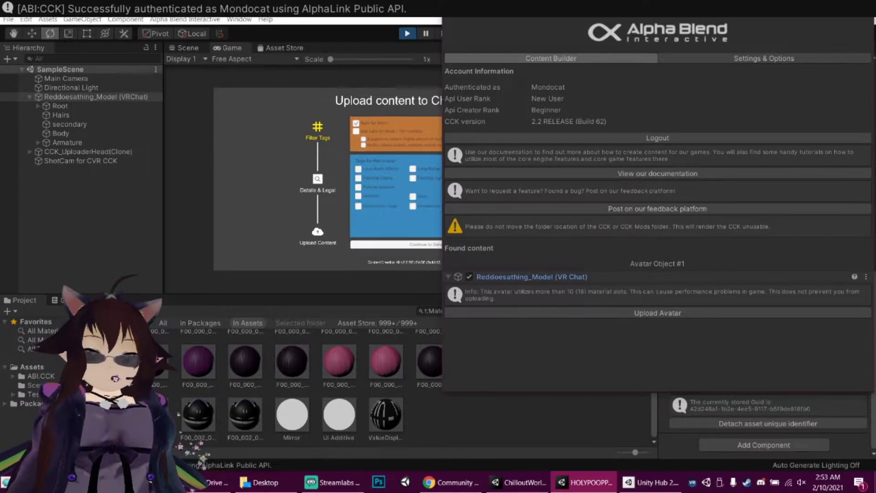
left_click_drag(322, 47, 356, 43)
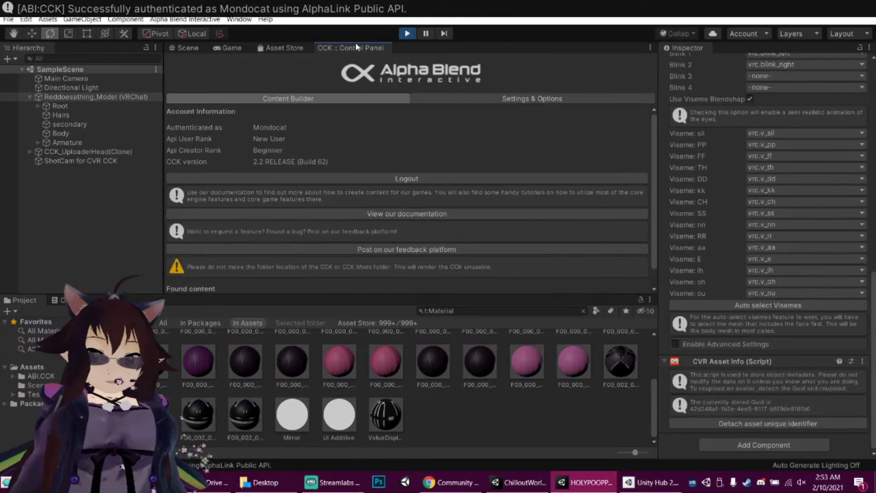
Complete the 'Upload content to ChilloutVR' form and finish the avatar upload
left_click(190, 49)
left_click(232, 48)
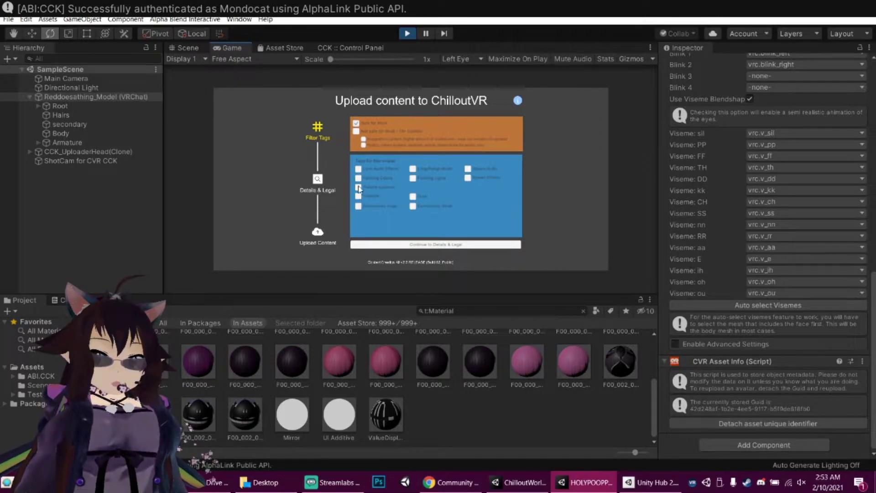
left_click(416, 244)
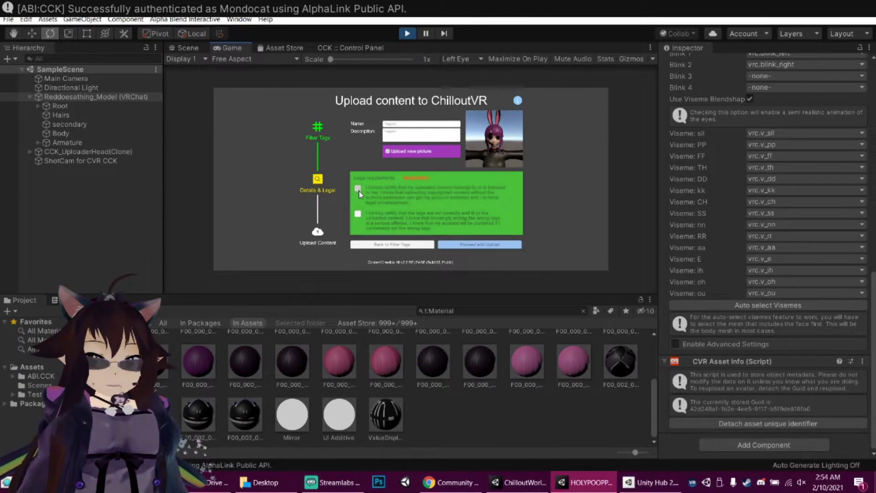
left_click(475, 245)
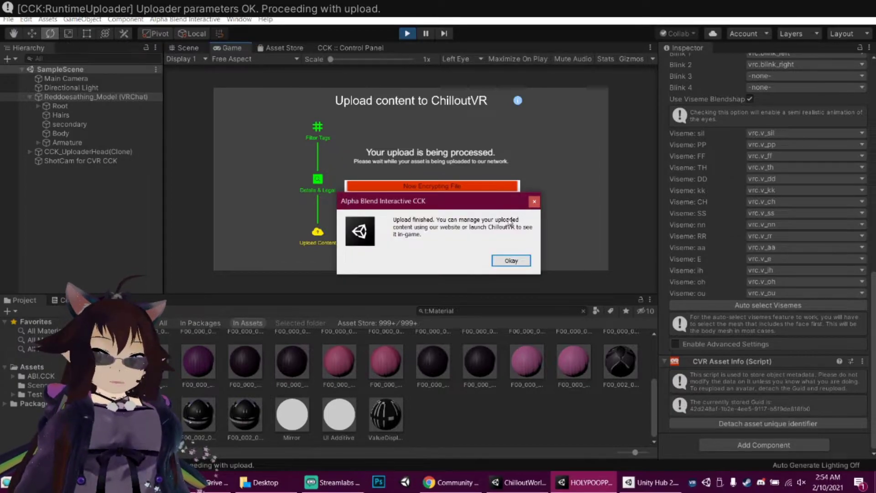
left_click(511, 261)
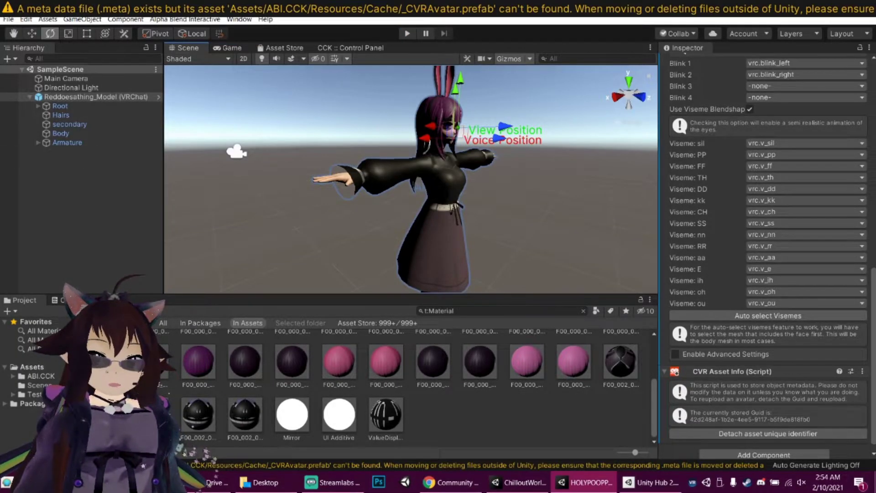
Launch ChilloutVR in desktop mode from the Steam library, accepting the desktop-version warning
left_click(747, 482)
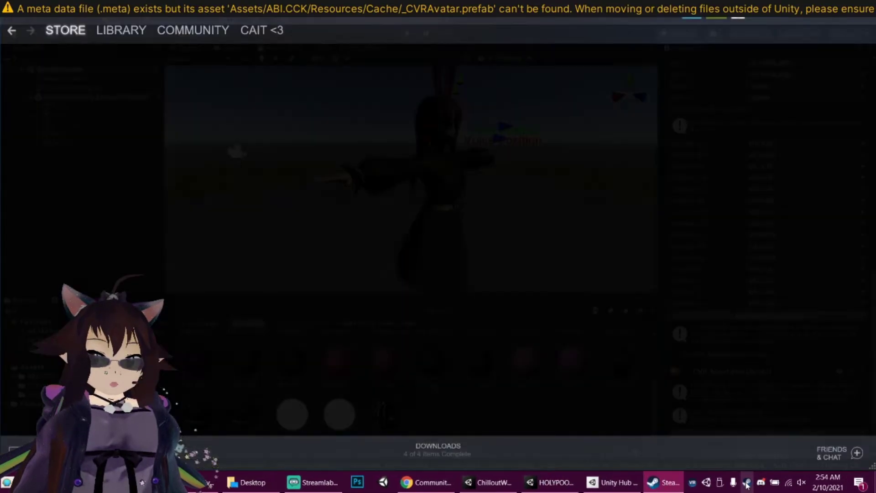
left_click(121, 30)
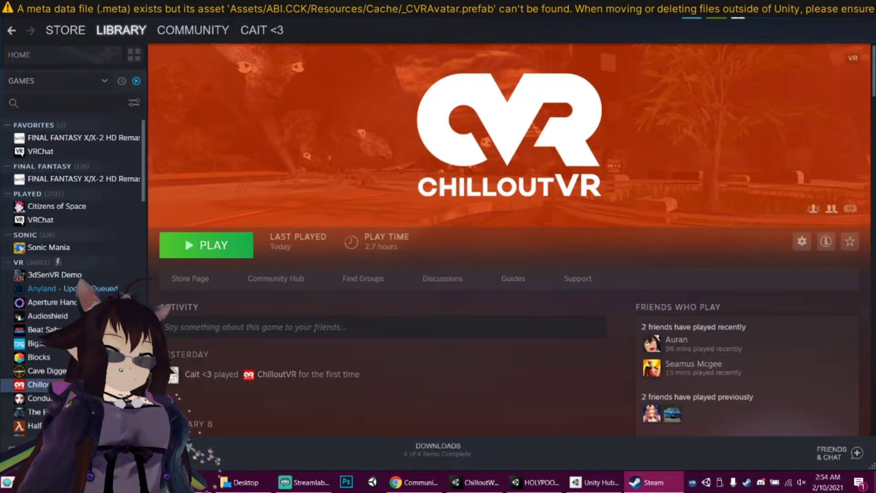
left_click(206, 247)
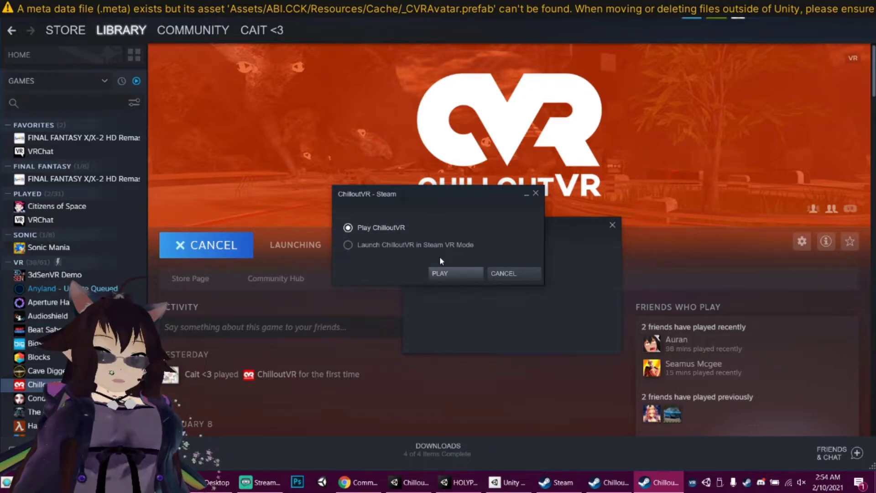
left_click(449, 275)
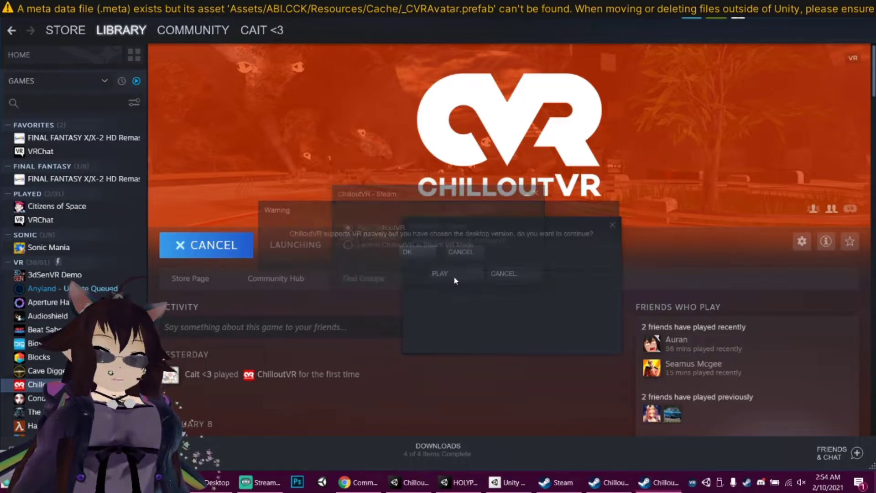
left_click(419, 252)
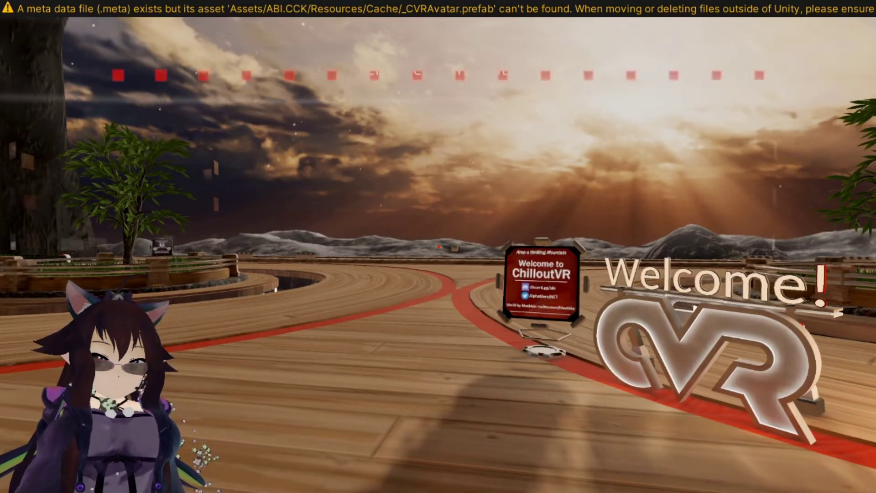
Join a Japan Shrine instance from the quick menu's Worlds > Active Instances list
key("Escape")
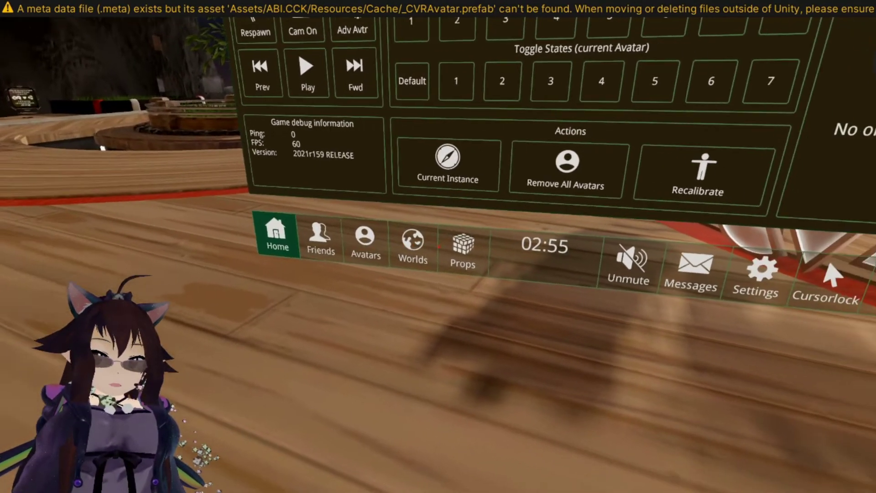
left_click(439, 247)
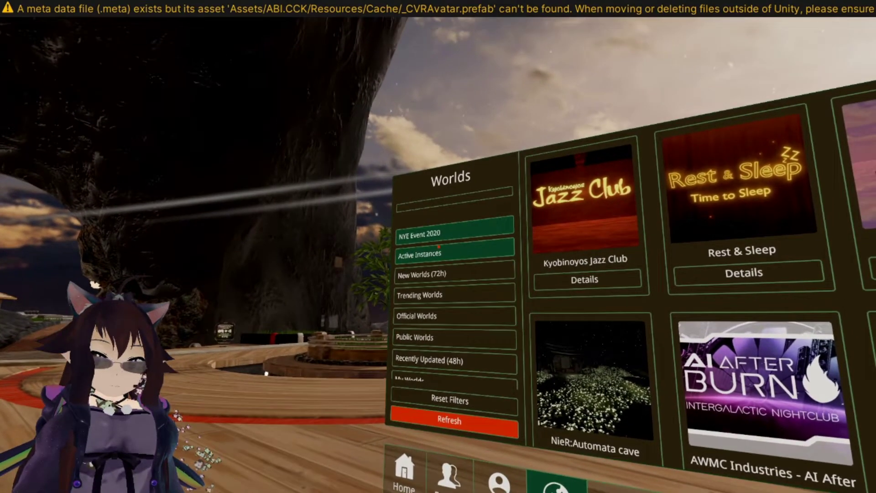
left_click(439, 246)
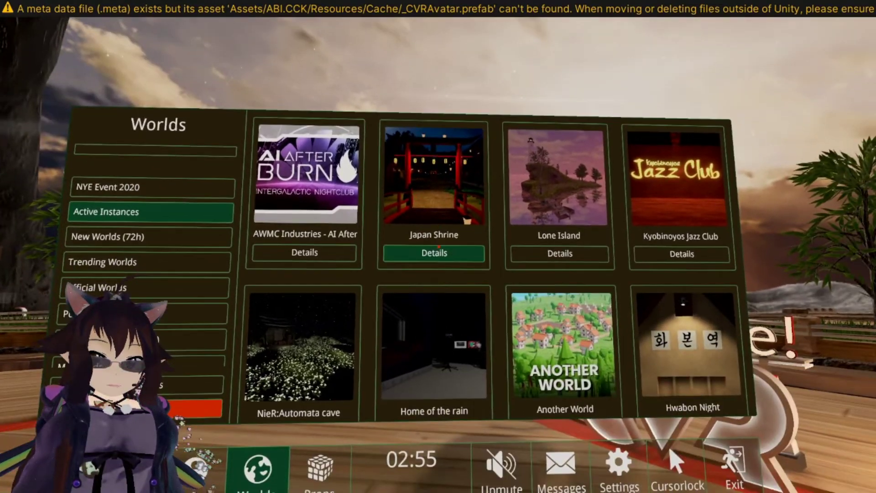
left_click(439, 246)
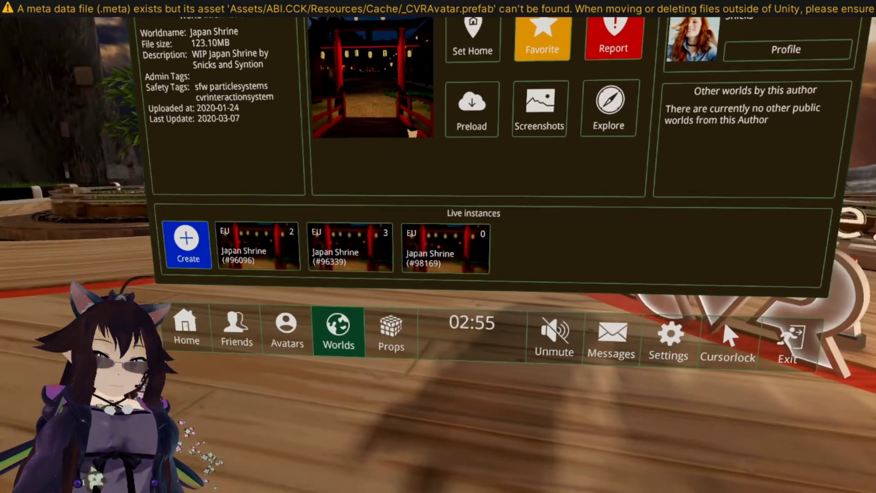
left_click(438, 246)
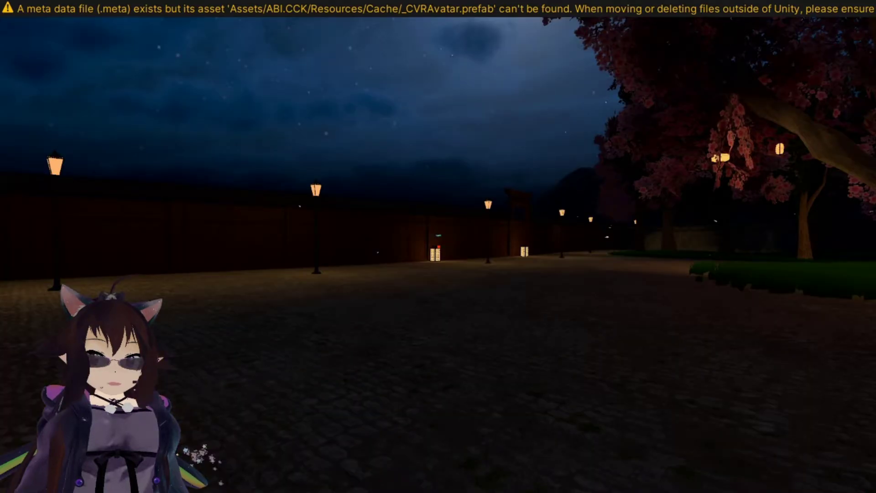
Walk forward to the Mirror sign and show the Avatars list in the main menu
key("w")
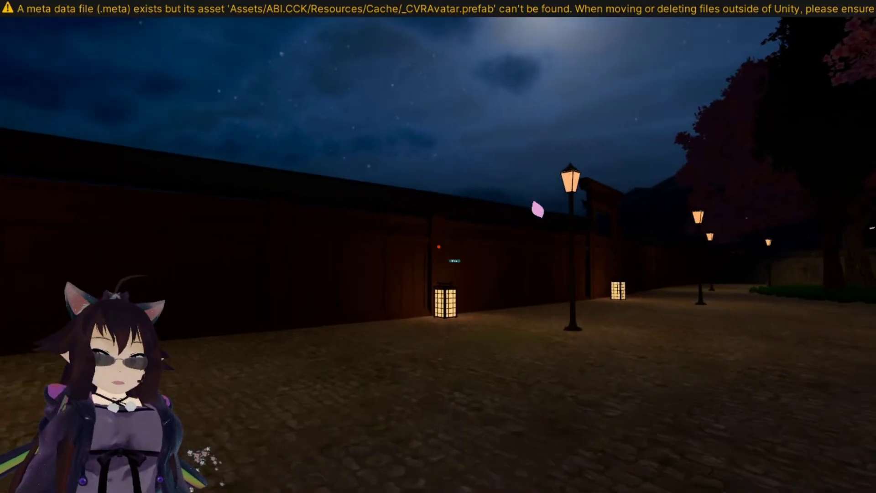
key("w")
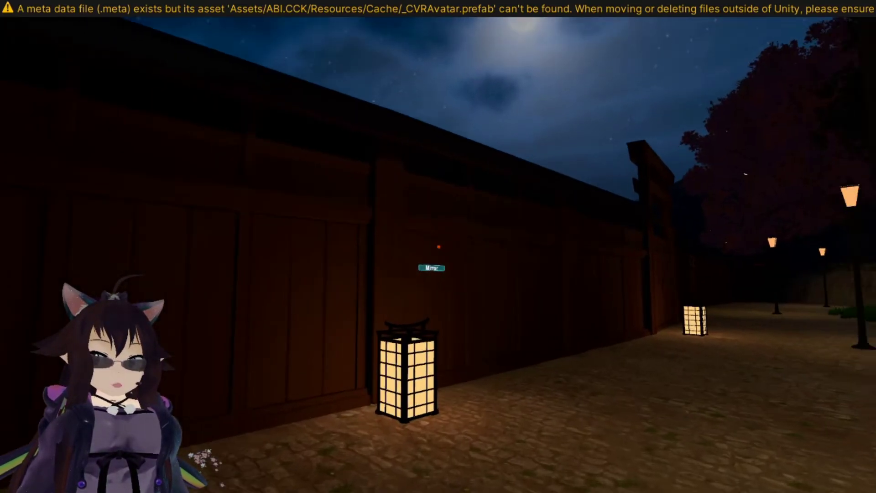
key("w")
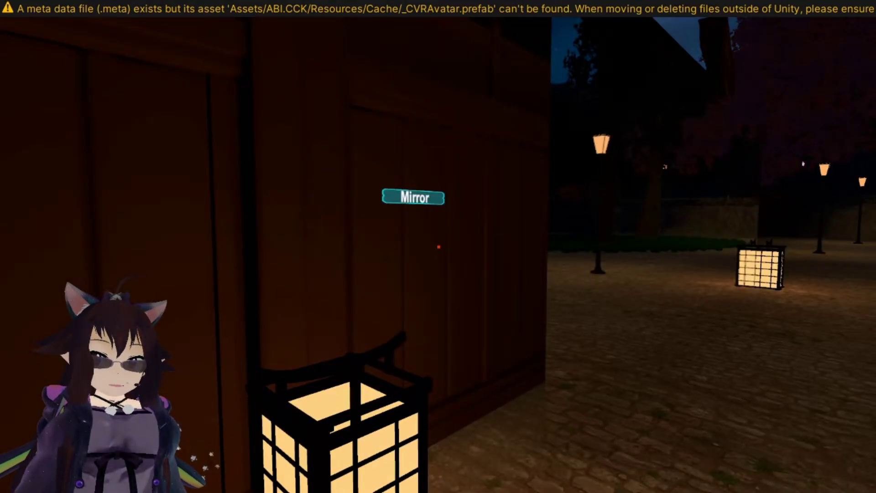
key("Escape")
left_click(437, 253)
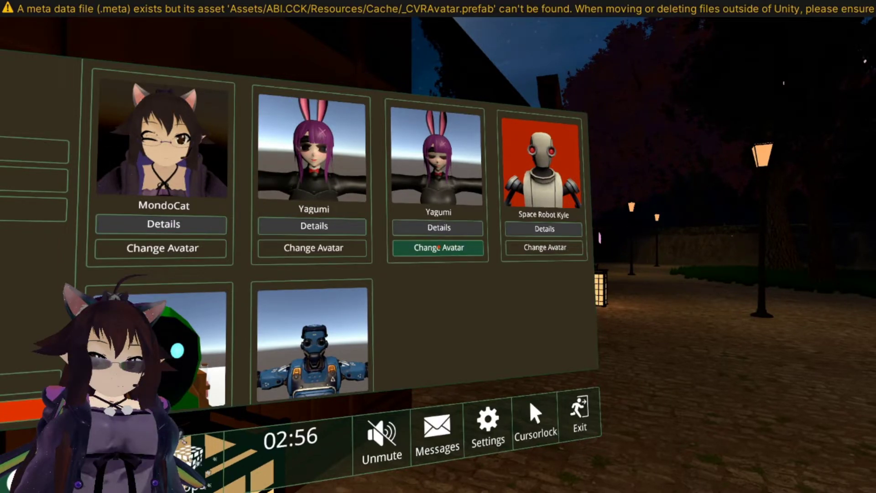
Check the Yagumi avatar in the mirror, then bring up the Windows task switcher
key("Escape")
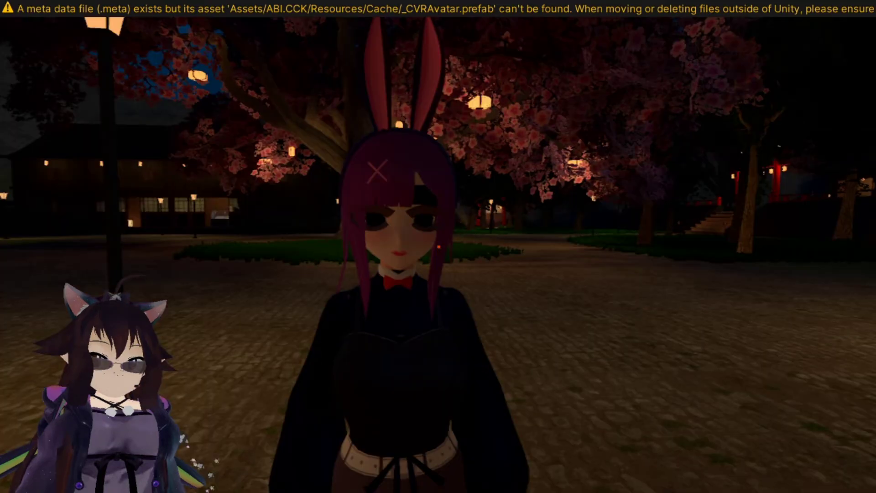
key("Escape")
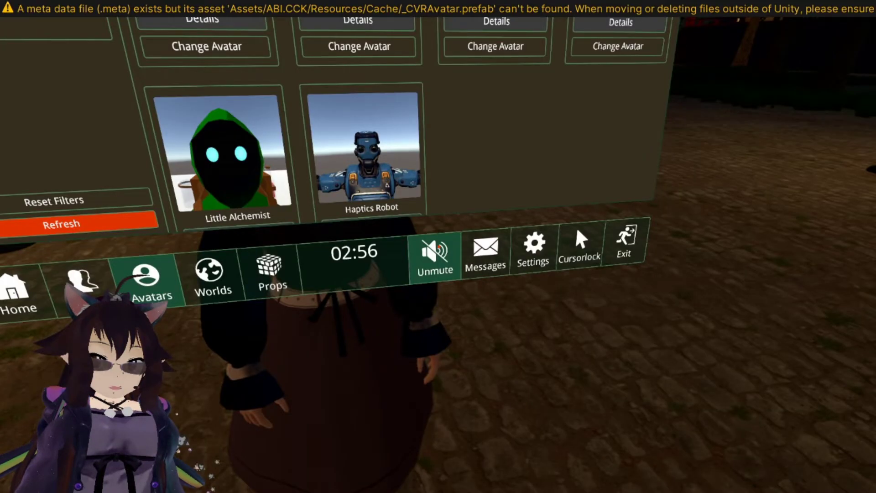
key("Escape")
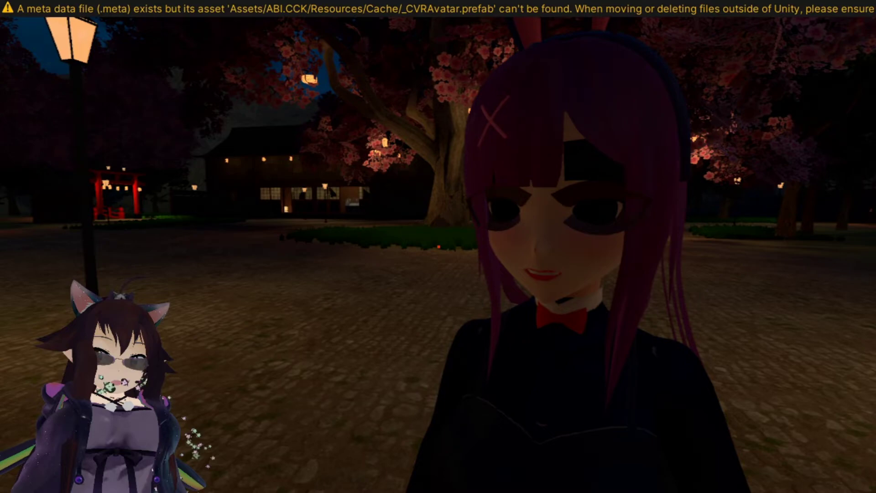
key("alt+Tab")
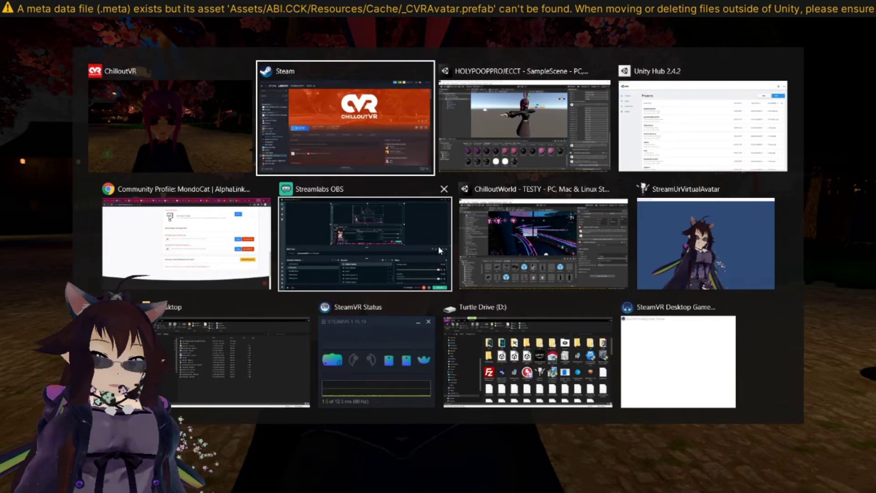
Switch from the streaming software to the ChilloutWorld Unity project window
left_click(439, 248)
left_click(740, 461)
mouse_move(475, 483)
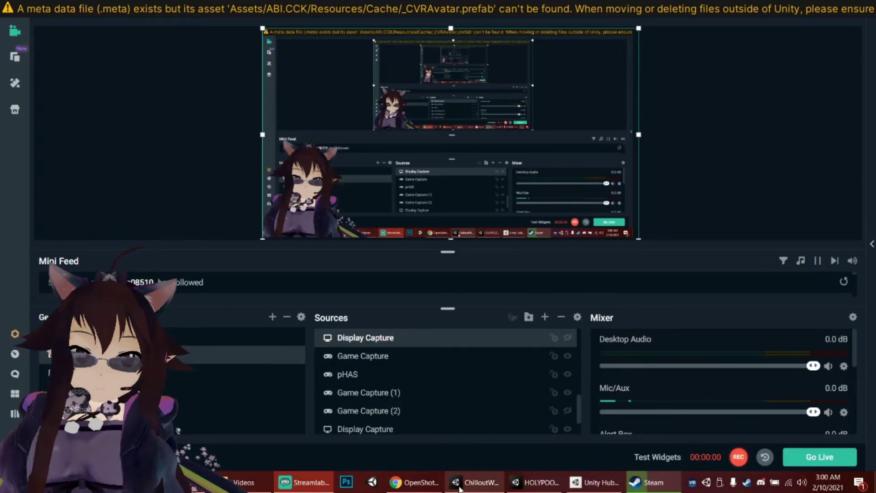
left_click(473, 435)
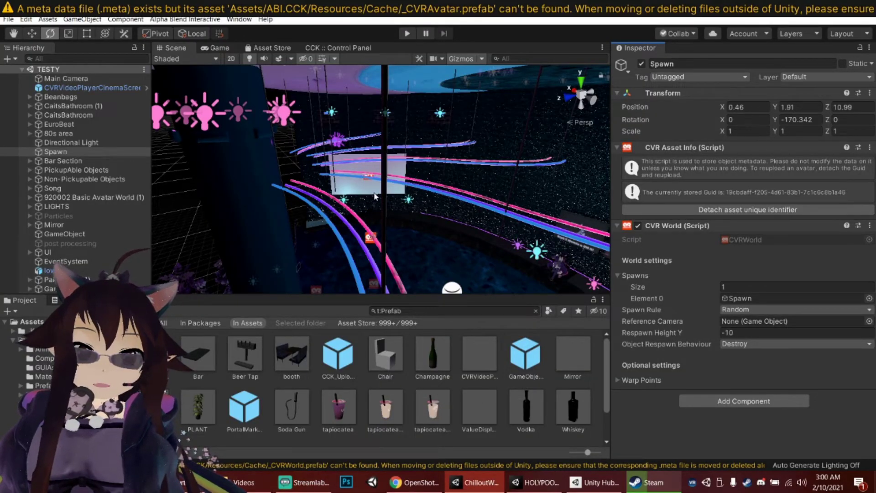
scroll(373, 192, "up", 3)
Select beanbag (3) in the club scene, collapse the Beanbags group and select Main Camera
mouse_move(362, 214)
left_mouse_down("alt")
mouse_move(342, 263)
mouse_move(467, 135)
mouse_move(567, 254)
left_mouse_up("alt")
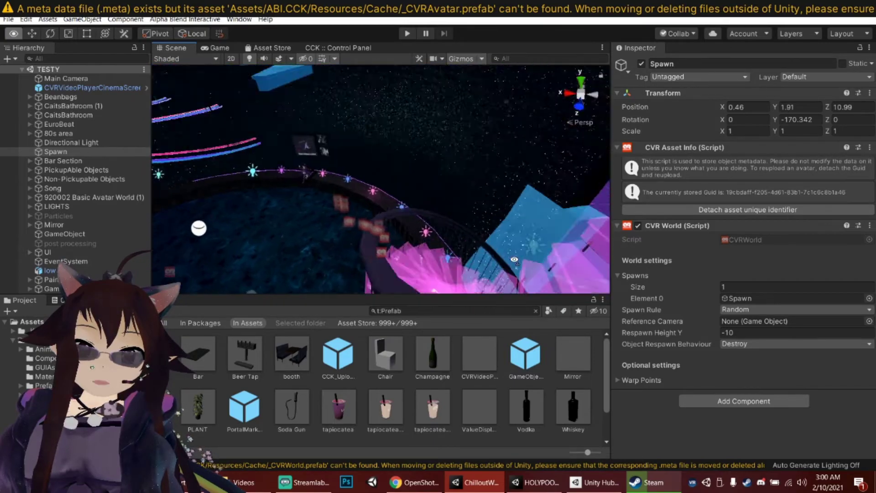
mouse_move(567, 254)
left_mouse_down("alt")
mouse_move(26, 218)
mouse_move(284, 183)
mouse_move(303, 275)
left_mouse_up("alt")
left_click(300, 270)
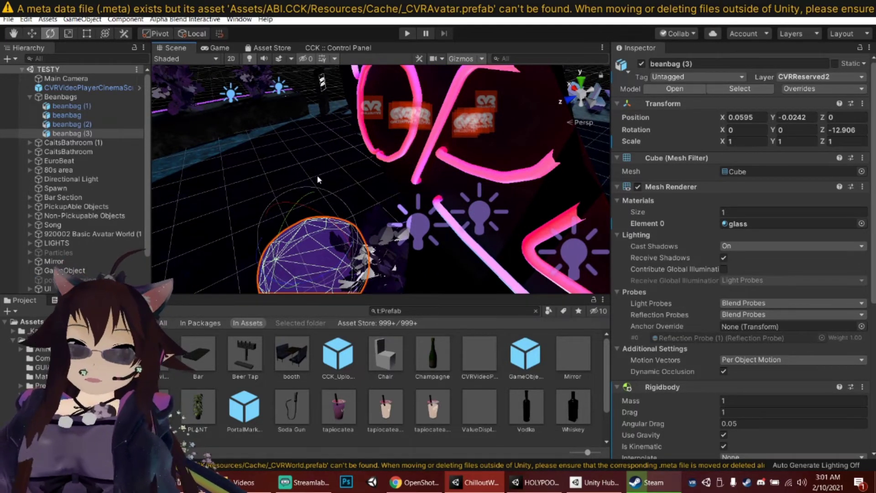
mouse_move(317, 175)
left_mouse_down("alt")
mouse_move(426, 203)
mouse_move(480, 206)
left_mouse_up("alt")
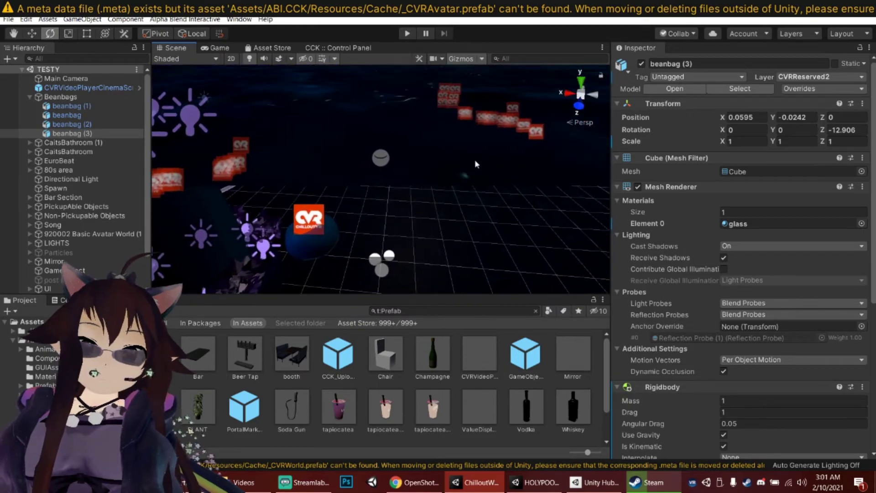
left_click(31, 97)
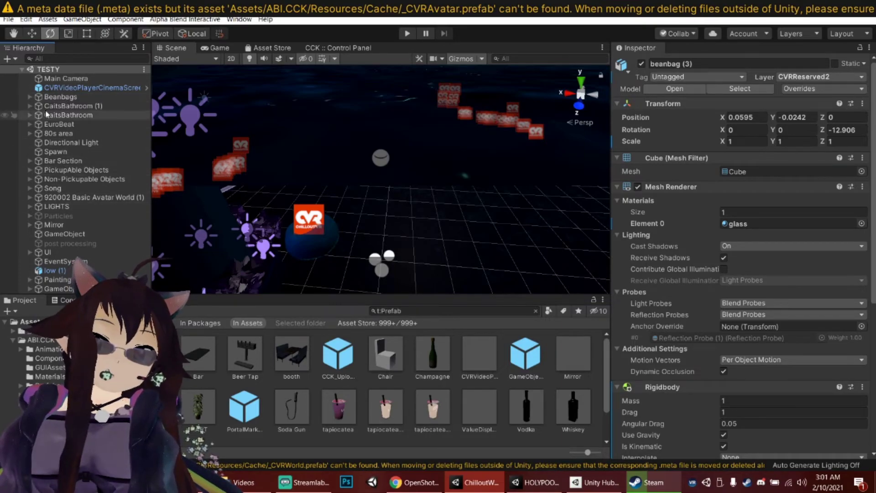
left_click(53, 79)
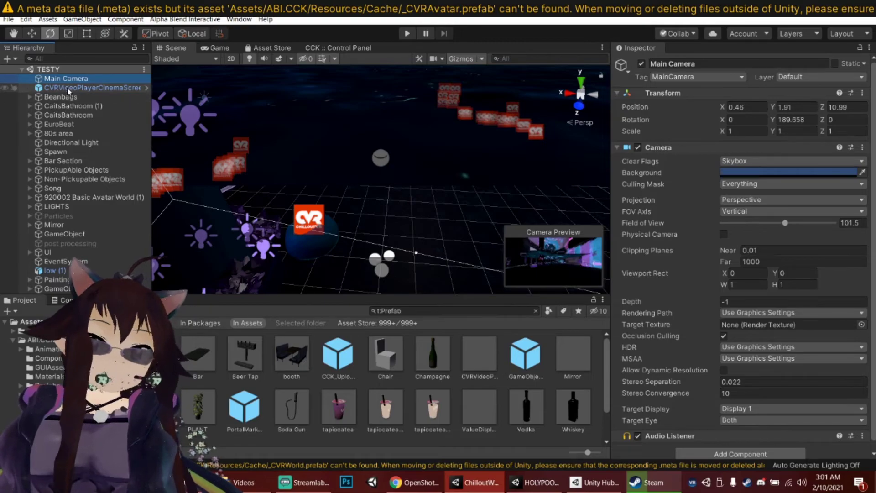
Select and frame the Spawn object, searching for a CVR video player without adding one
left_click(74, 153)
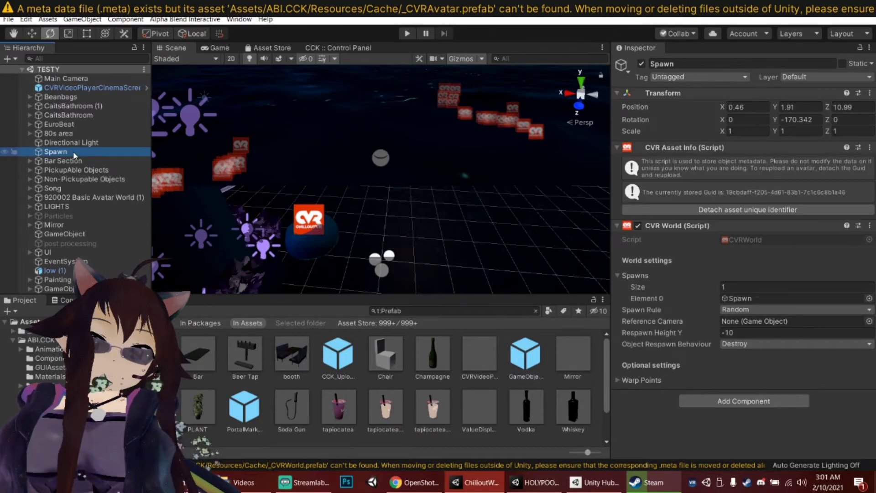
double_click(74, 154)
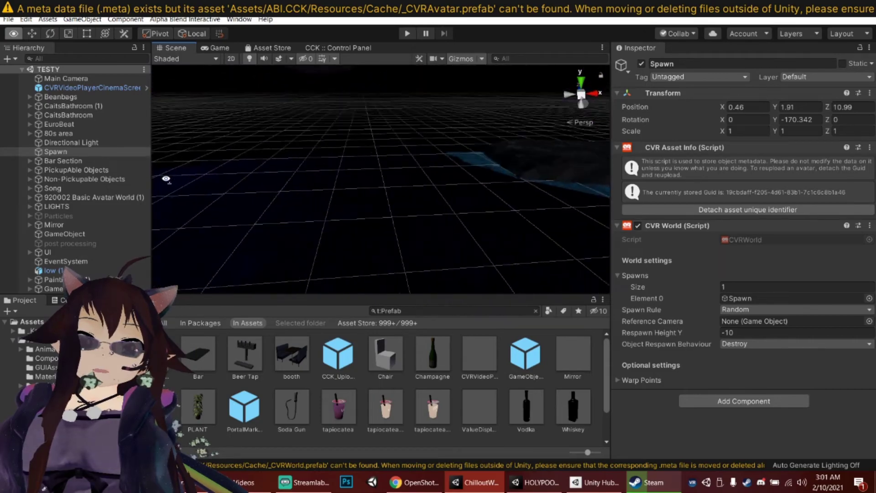
right_click_drag(480, 103, 522, 86)
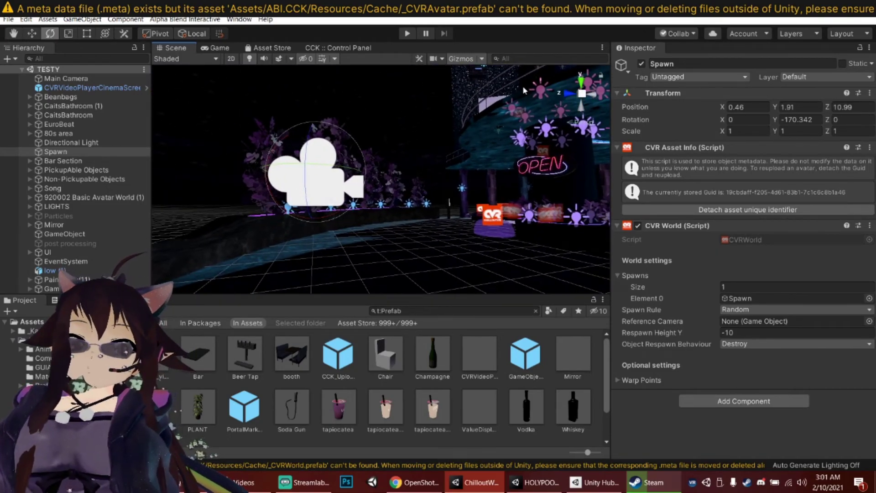
left_click(749, 404)
type("cvr vi")
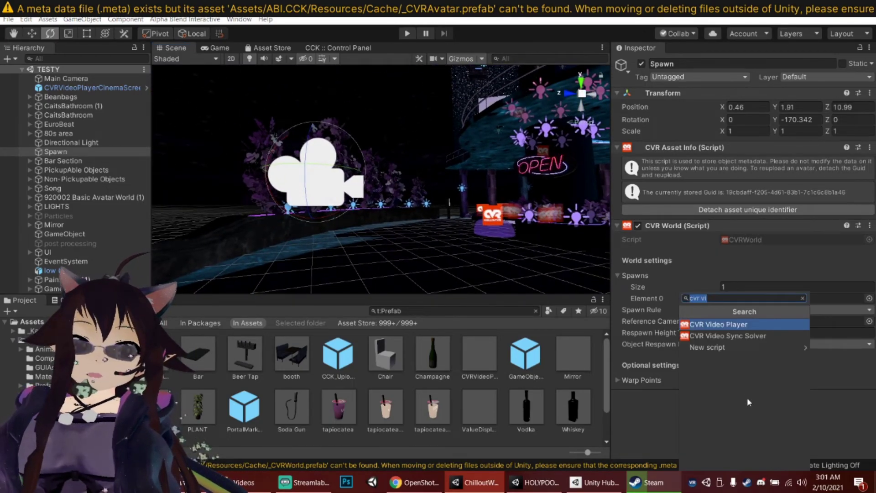
left_click(753, 272)
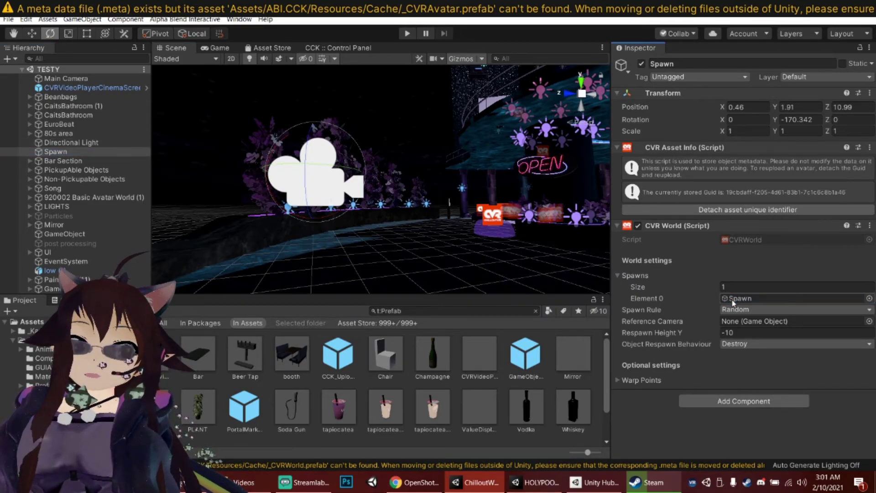
Review Spawn's CVR World Respawn Height Y value and Warp Points settings
left_click(745, 333)
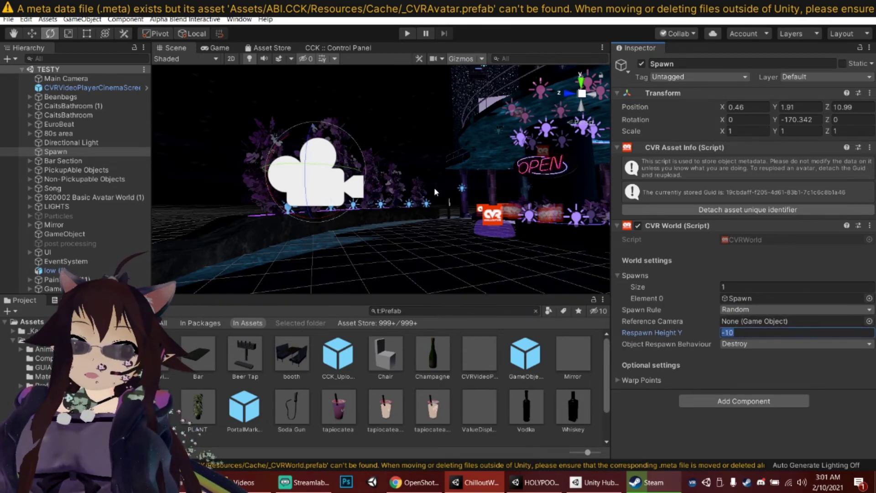
mouse_move(445, 206)
right_mouse_down()
mouse_move(524, 238)
mouse_move(623, 386)
right_mouse_up()
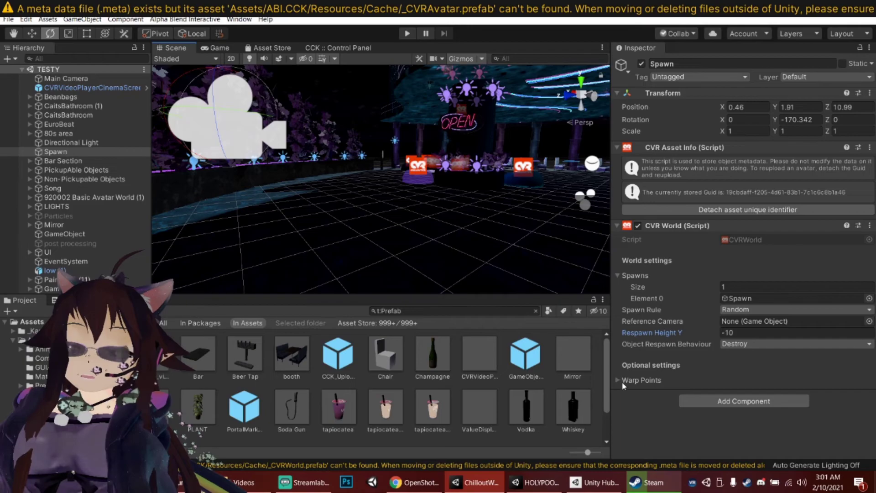
left_click(622, 386)
left_click(618, 381)
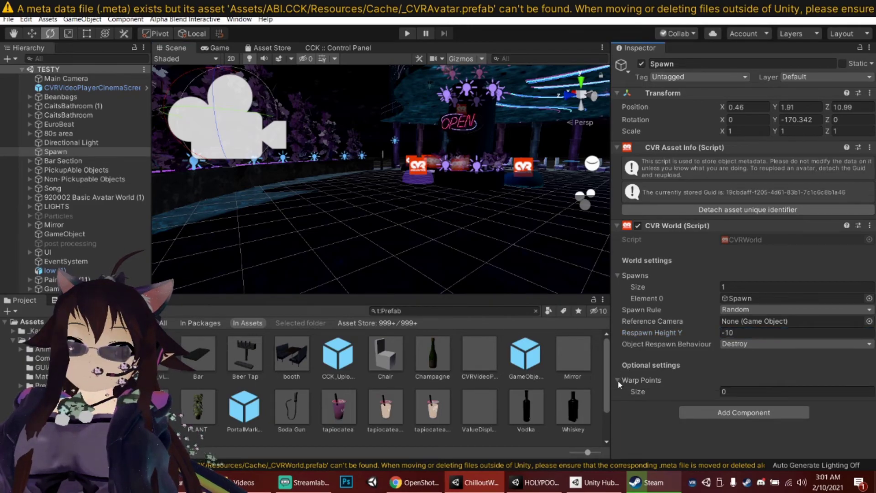
left_click(618, 380)
Run Remove all missing scripts from the CCK Control Panel
left_click(169, 20)
left_click(199, 39)
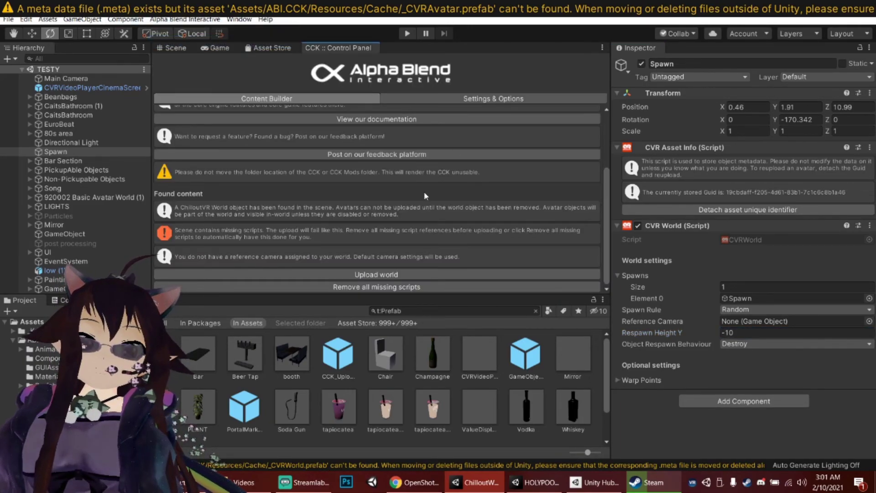
left_click(353, 292)
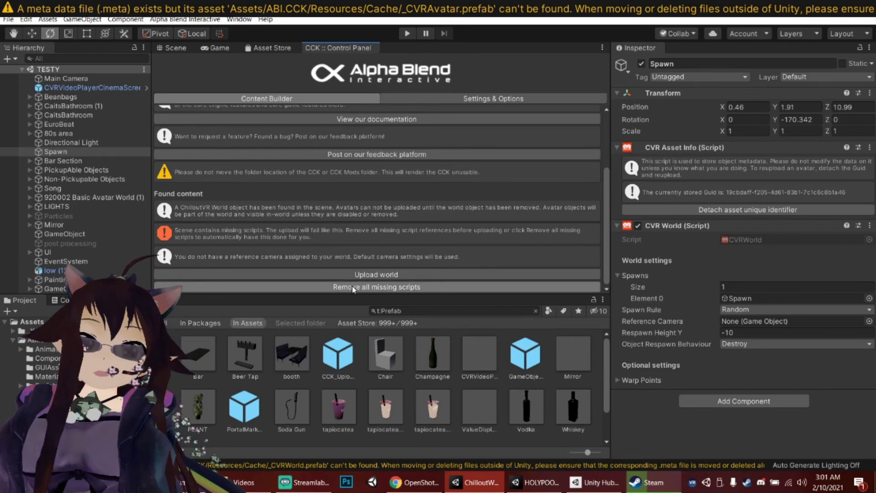